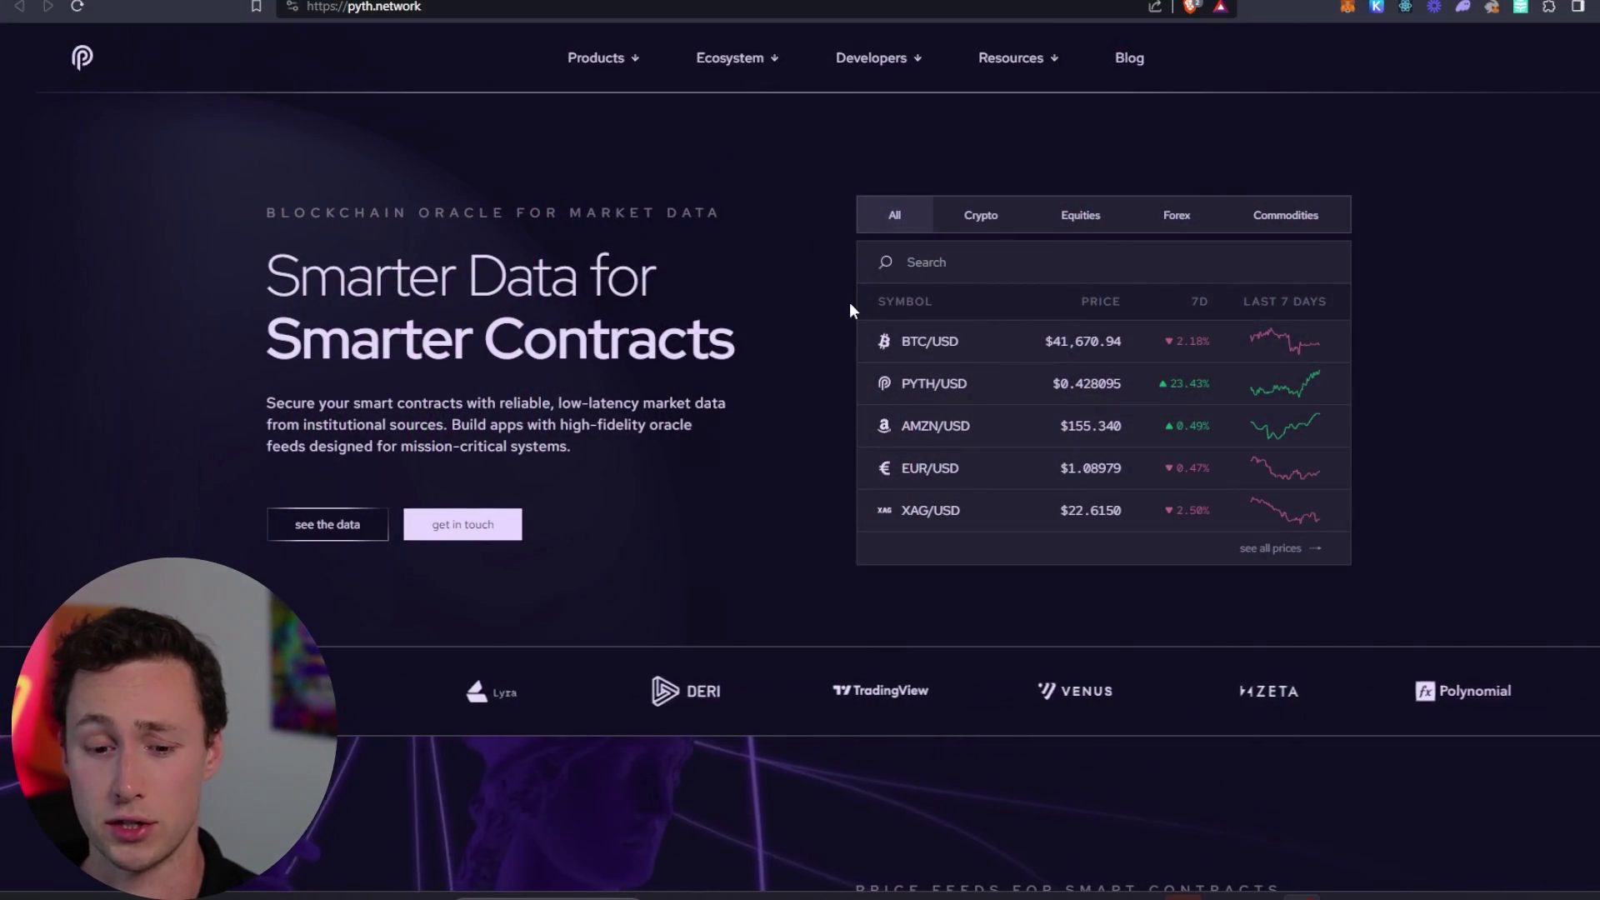
Step: Highlight the 'Smarter Data for Smarter Contracts' hero heading on the Pyth homepage, then clear the selection
scroll(454, 265, down, 1)
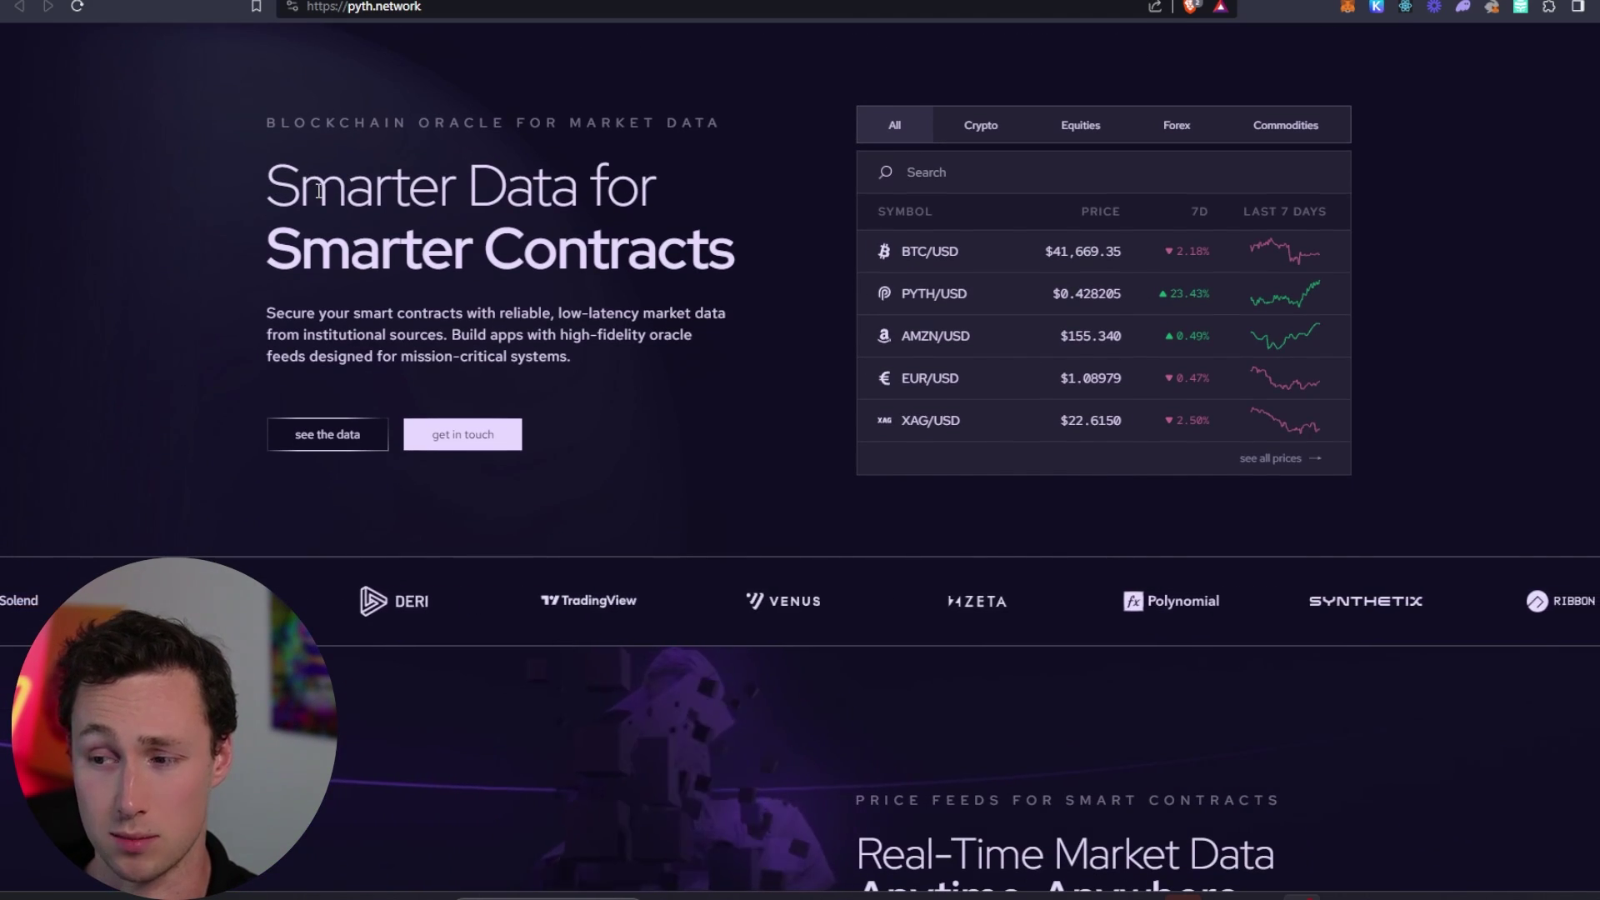
drag(319, 190, 581, 248)
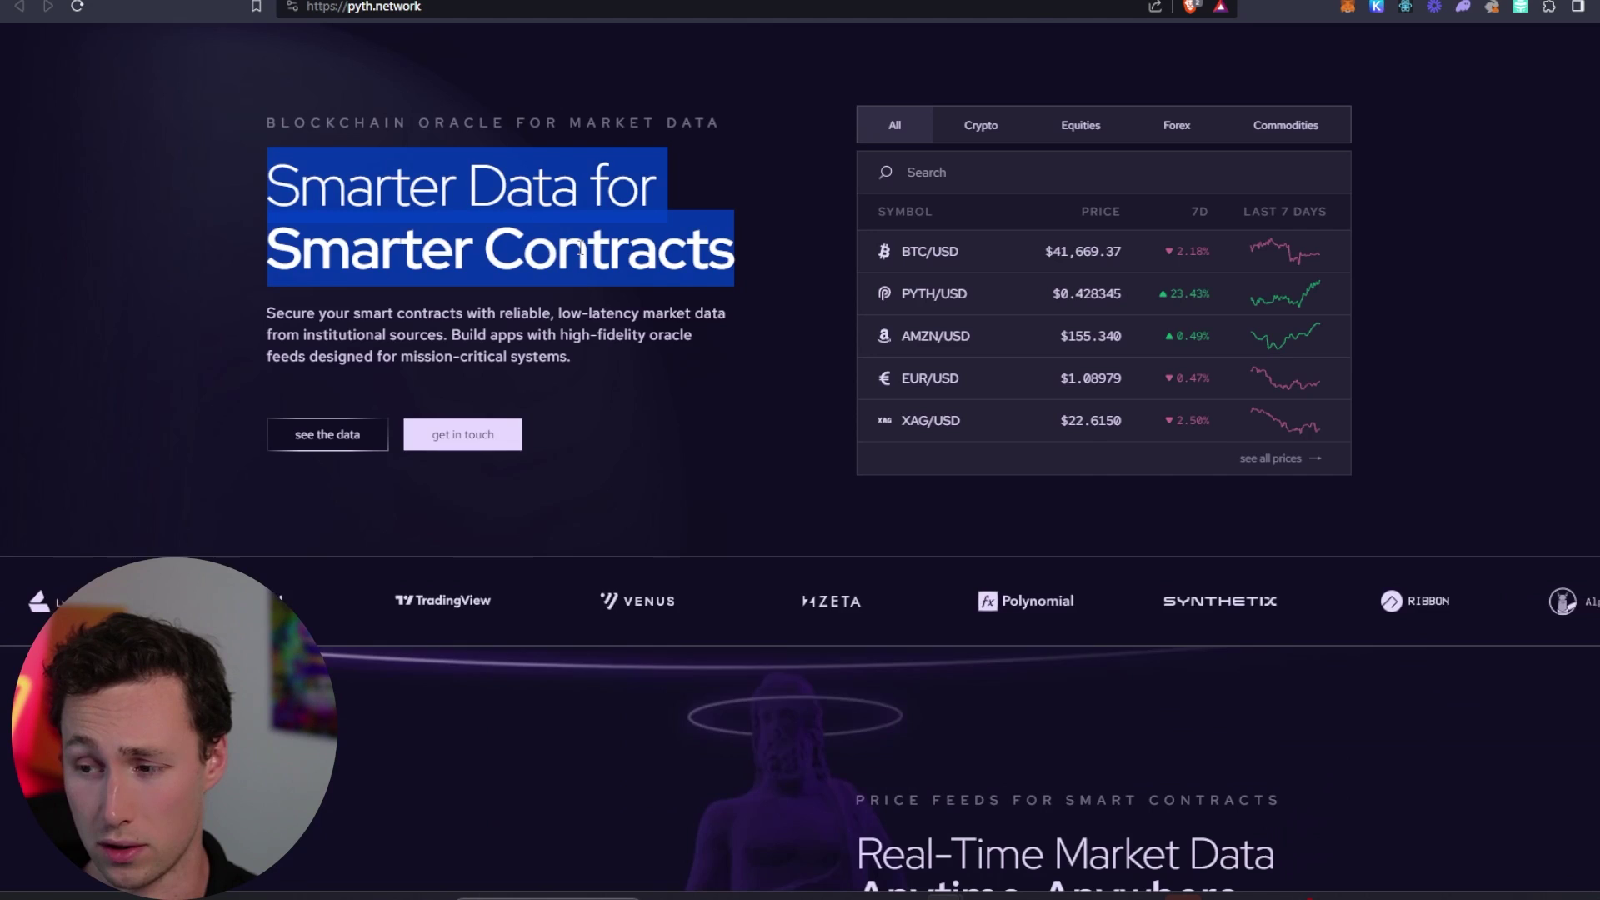
click(581, 248)
Step: Highlight the 45+ Blockchains stat, then read on down to the Data On-Demand section
scroll(591, 246, down, 1)
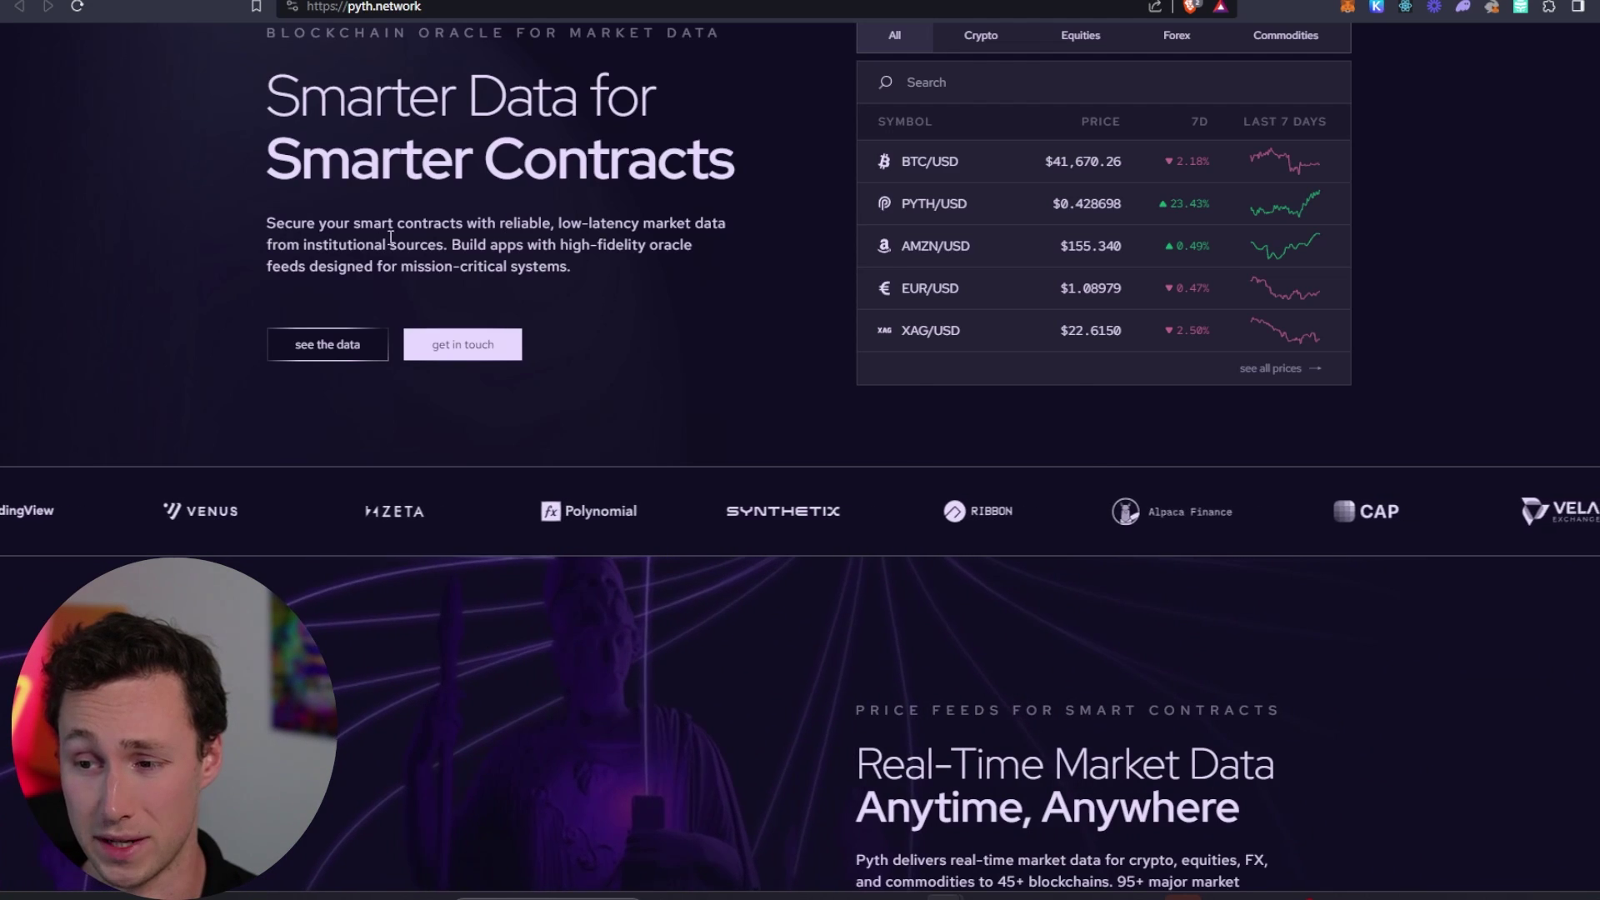
scroll(425, 241, down, 9)
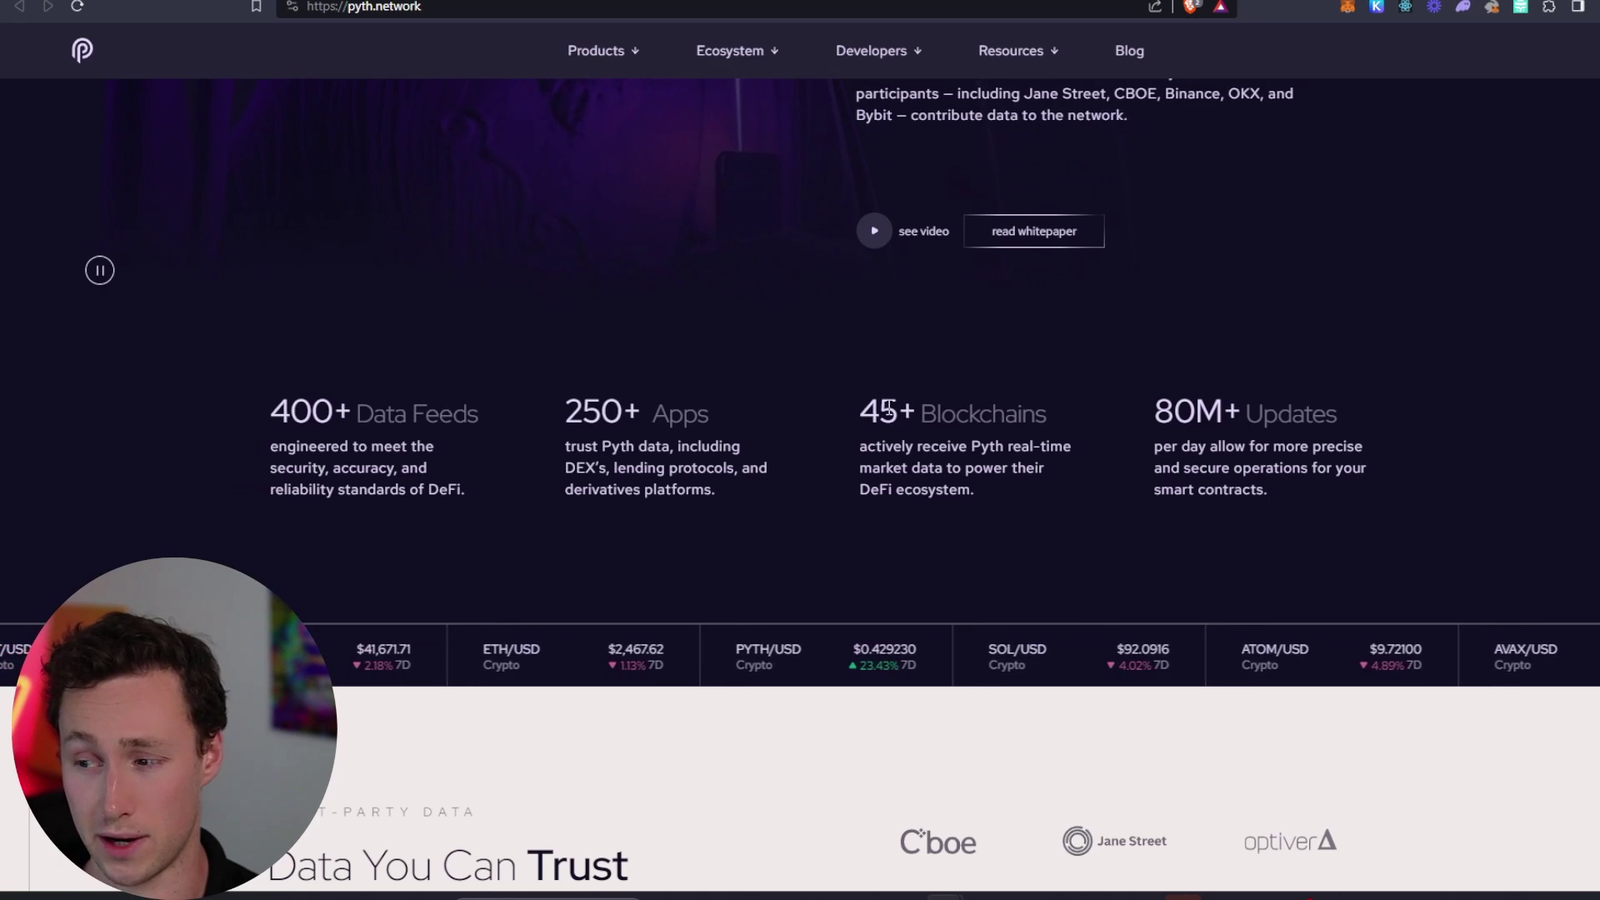
triple_click(889, 414)
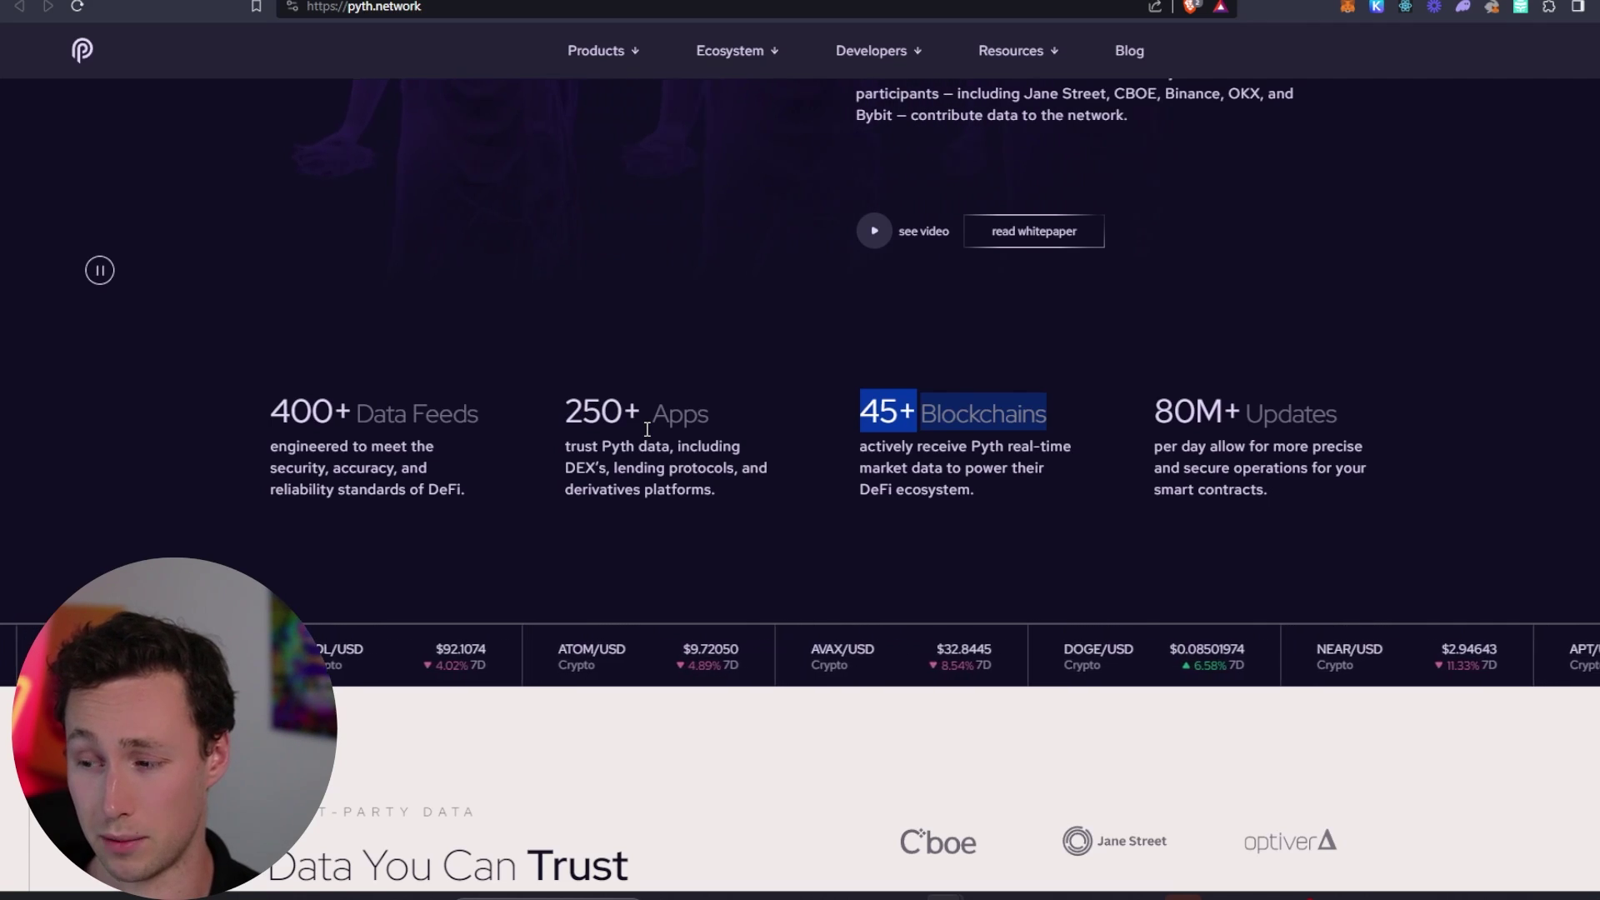
scroll(649, 425, down, 5)
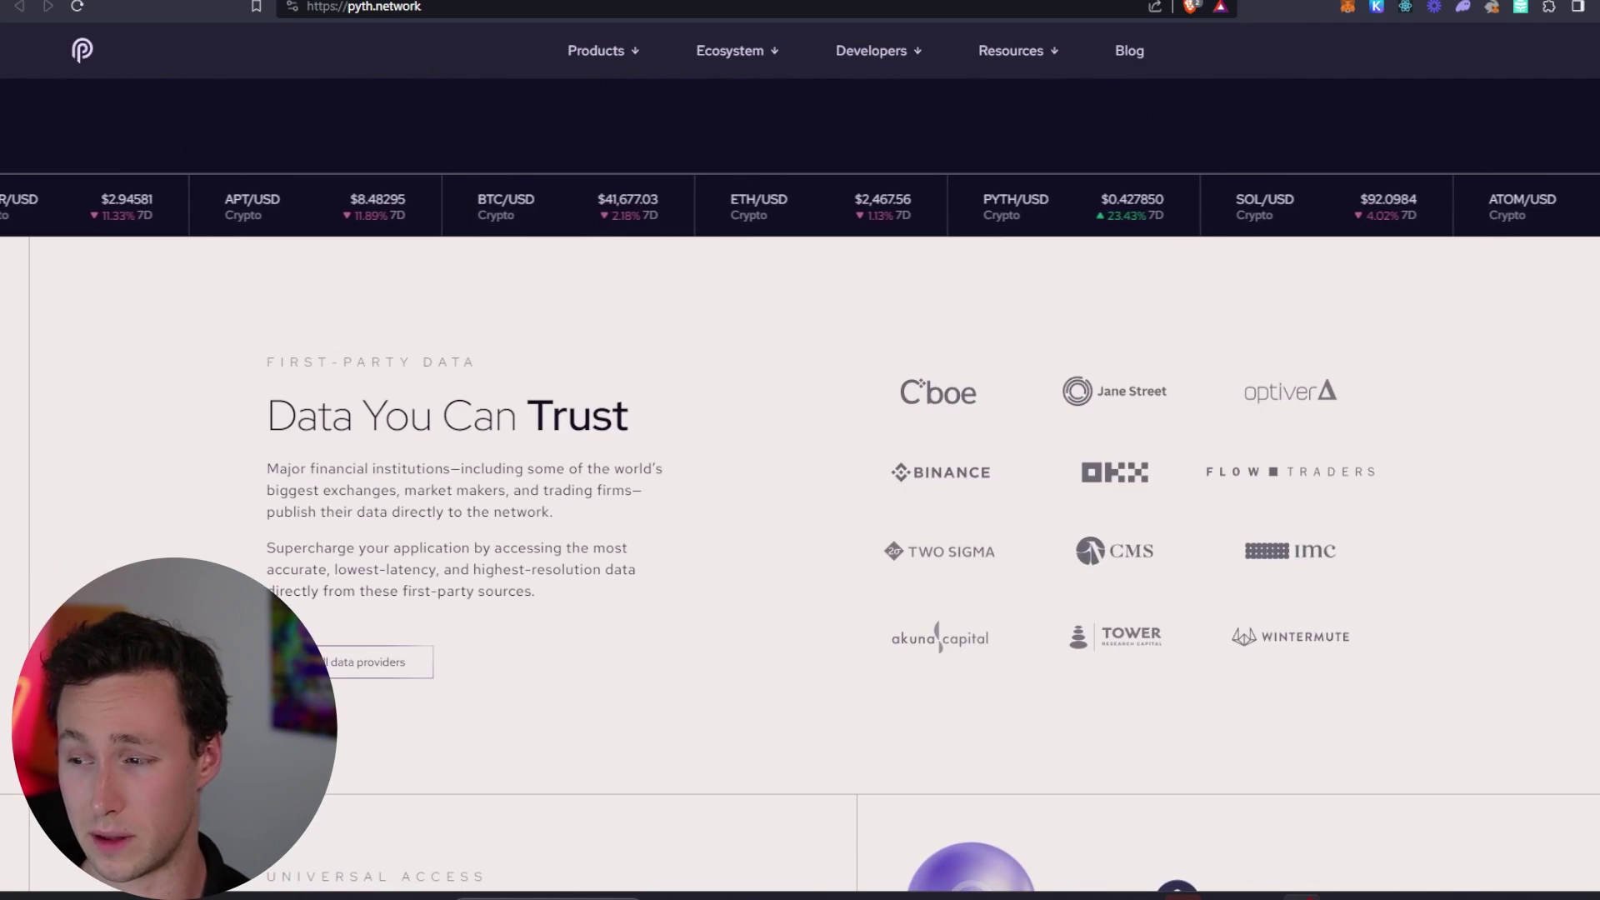
scroll(558, 521, down, 1)
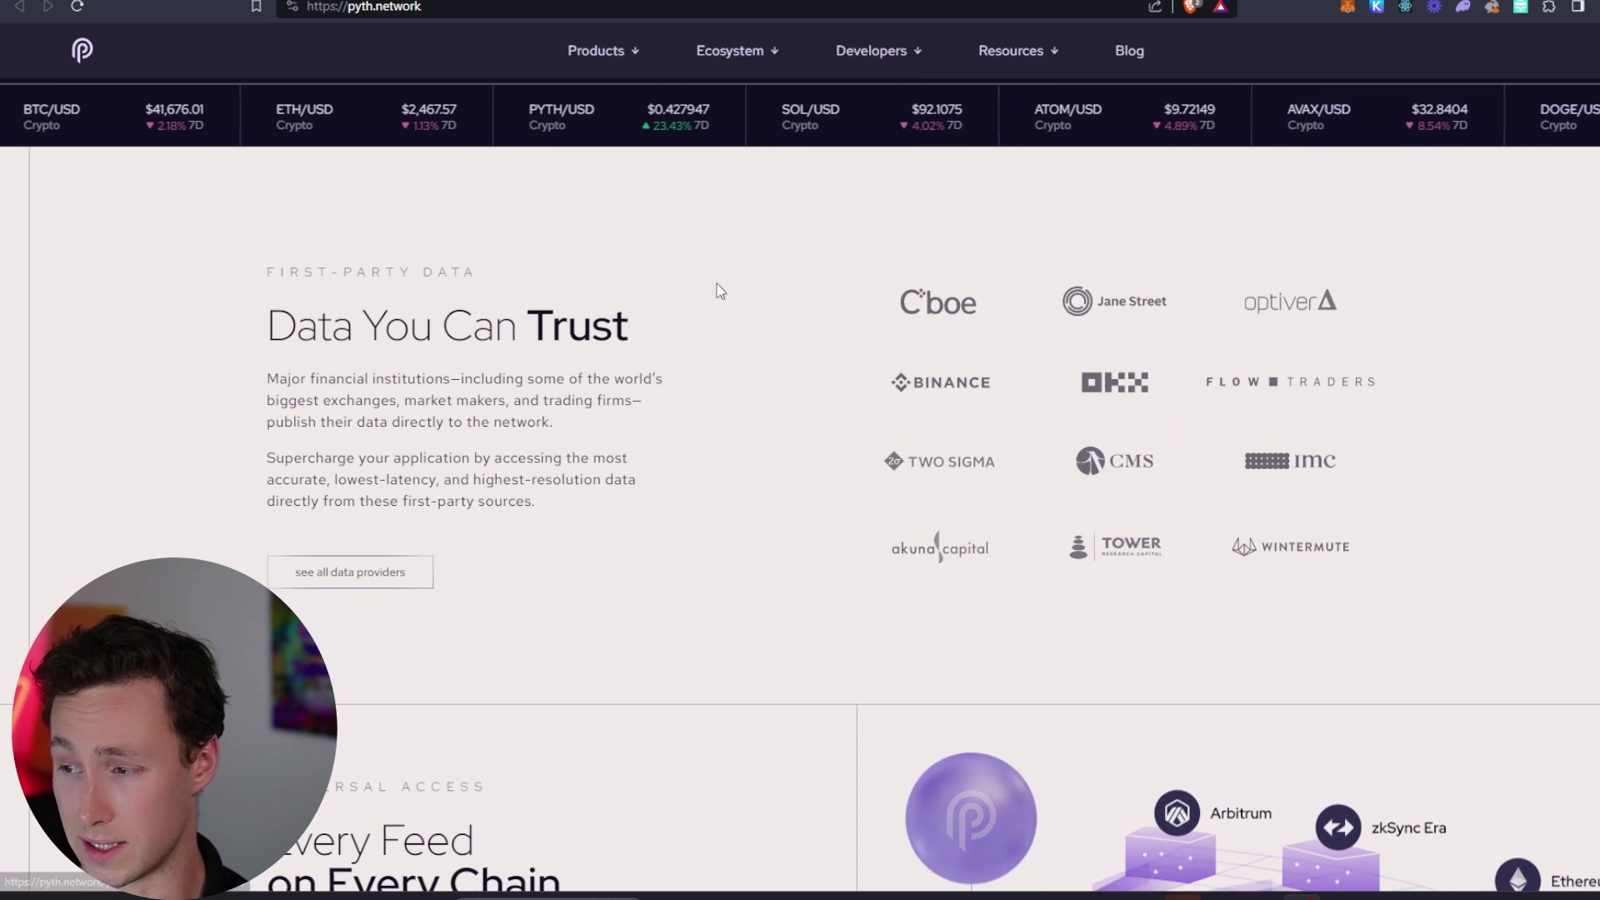
scroll(684, 470, down, 1)
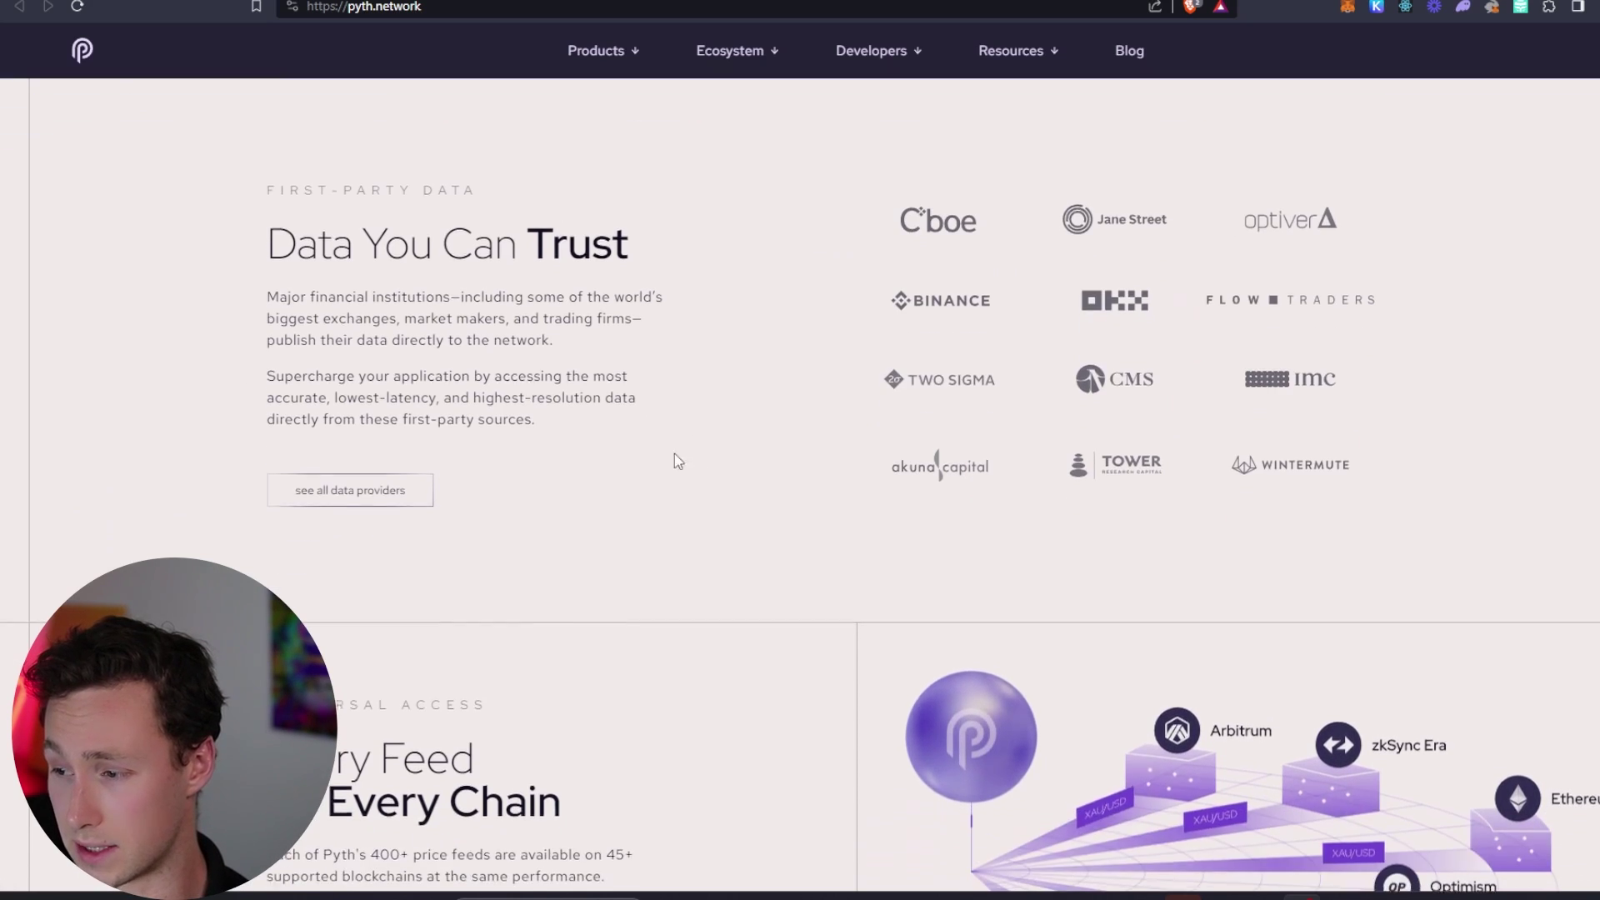
scroll(783, 417, down, 9)
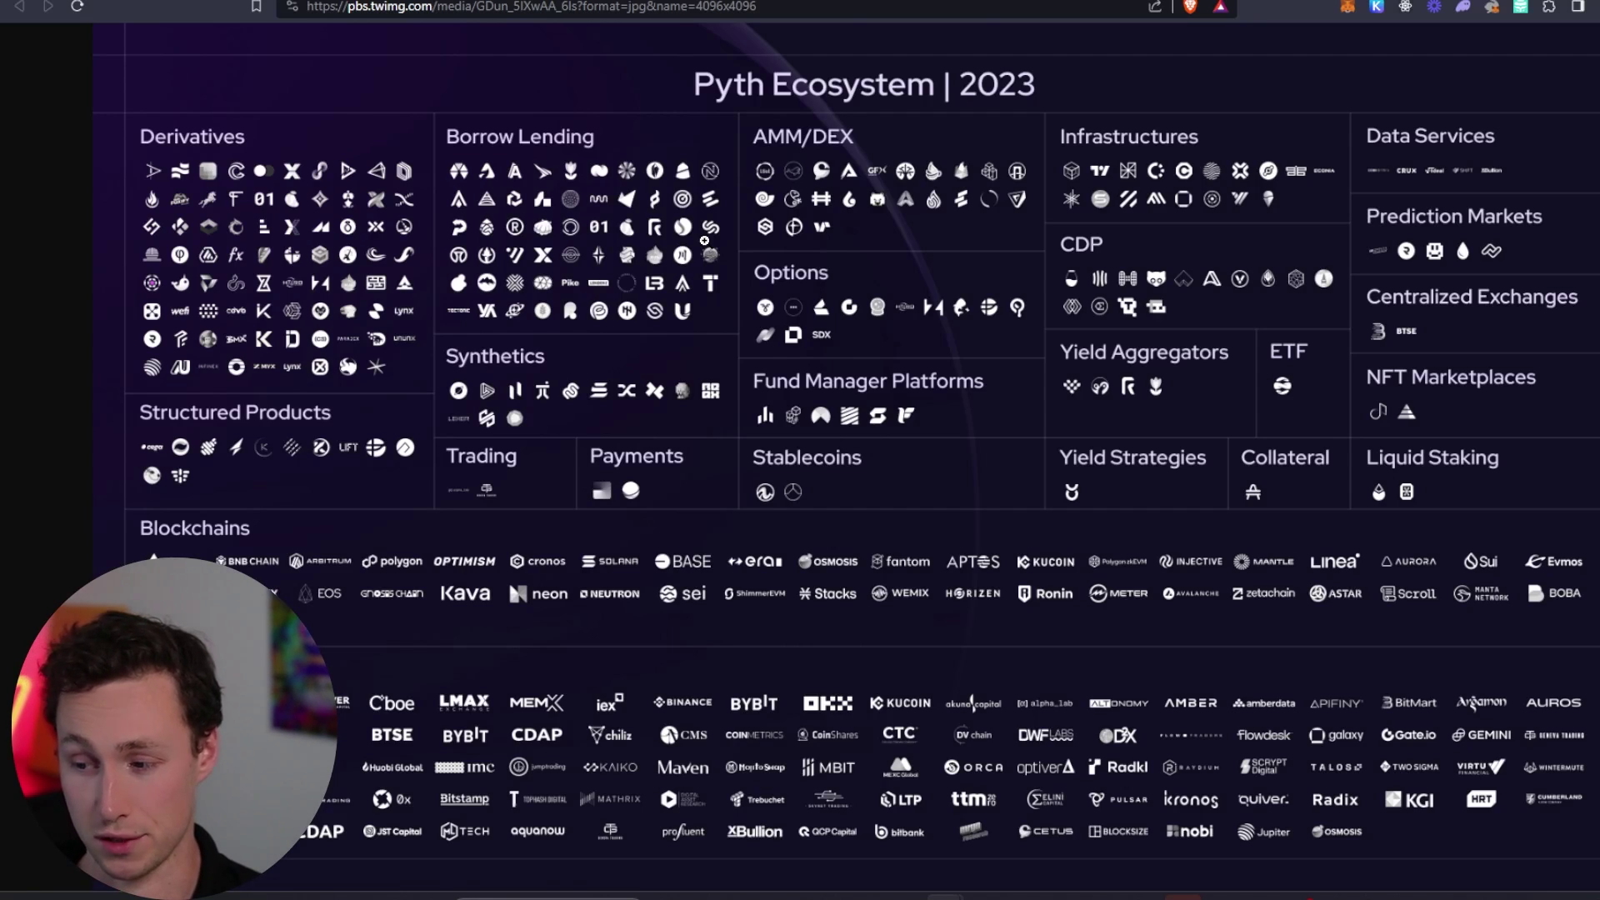
Step: Review Pyth Network's price, market cap and supply on CoinGecko, then return to the Jupiter swap tab
key(ctrl+Tab)
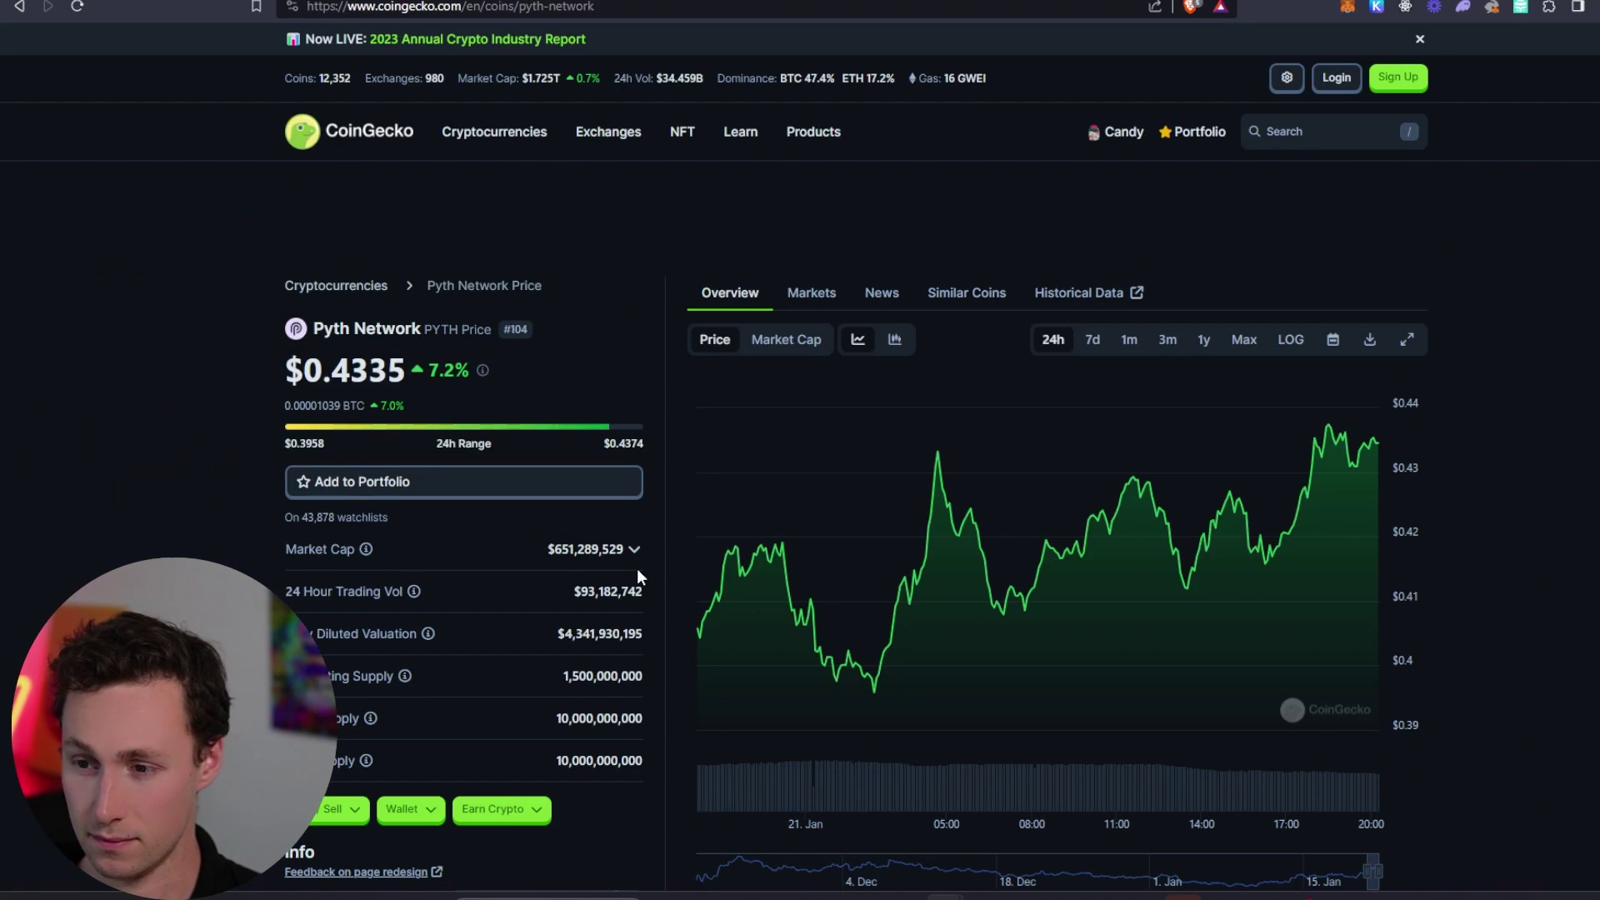
scroll(636, 570, down, 1)
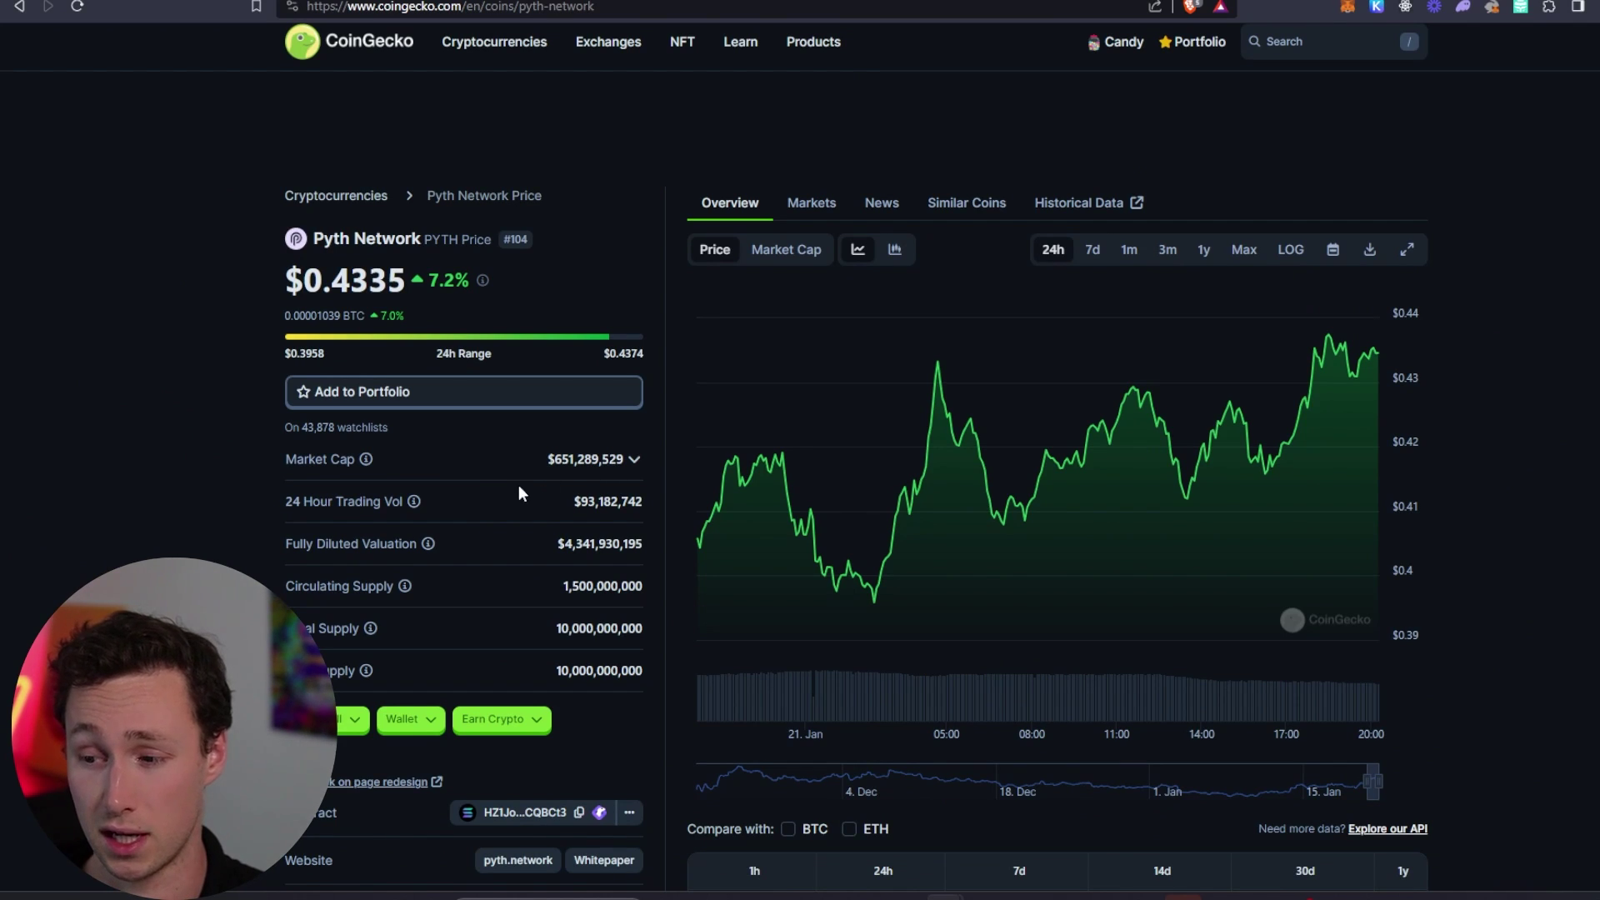
scroll(522, 484, down, 1)
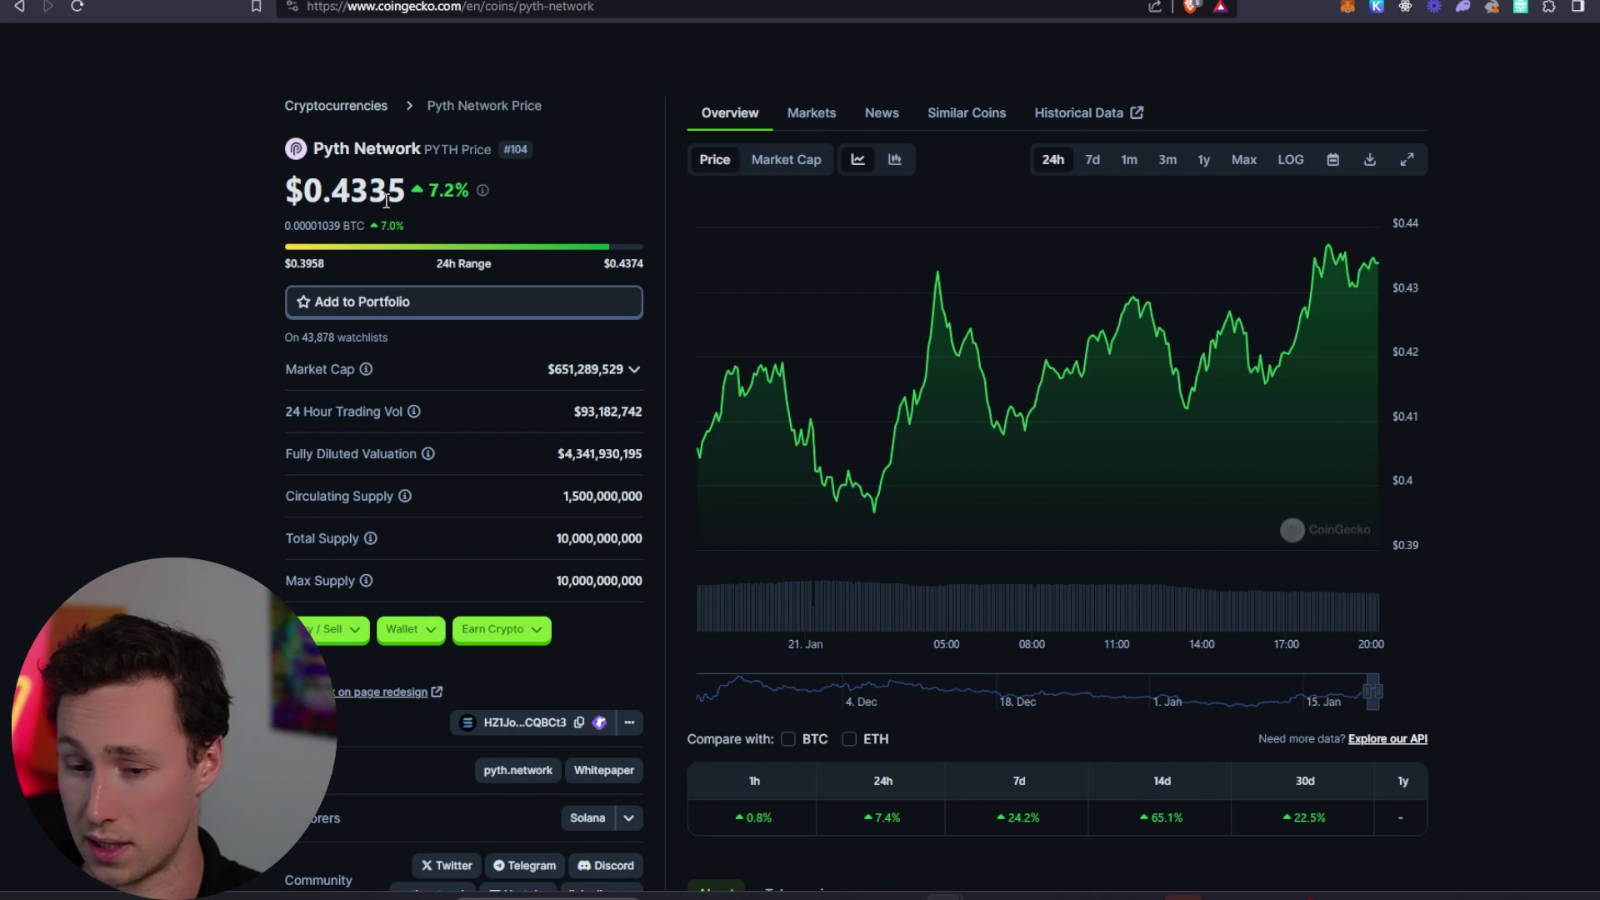
scroll(386, 200, down, 1)
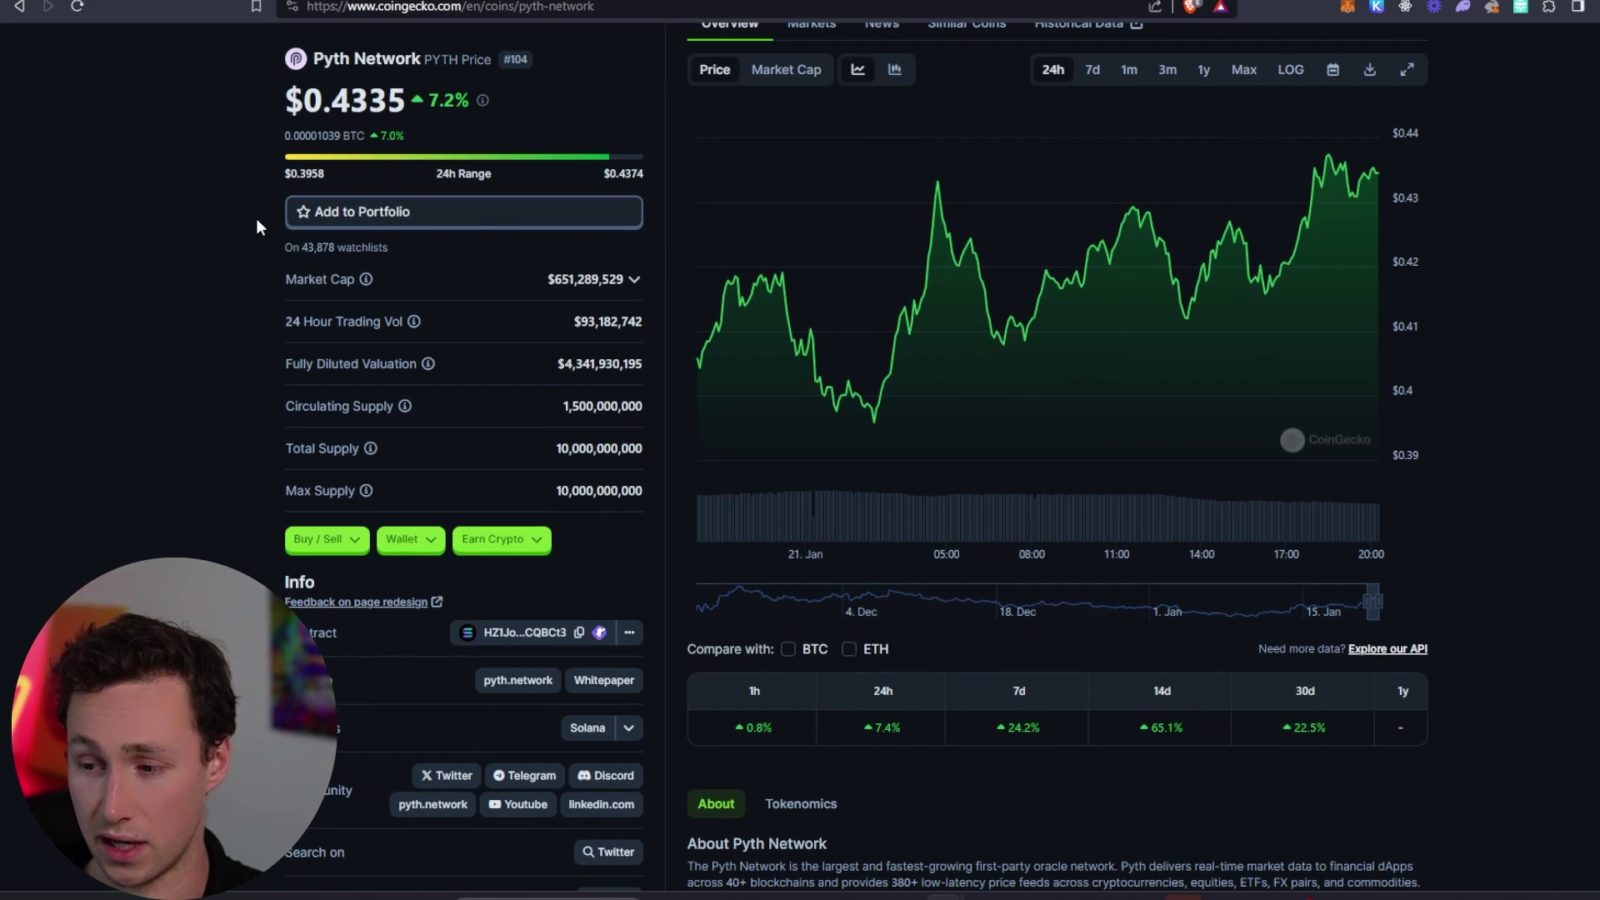
scroll(256, 218, down, 1)
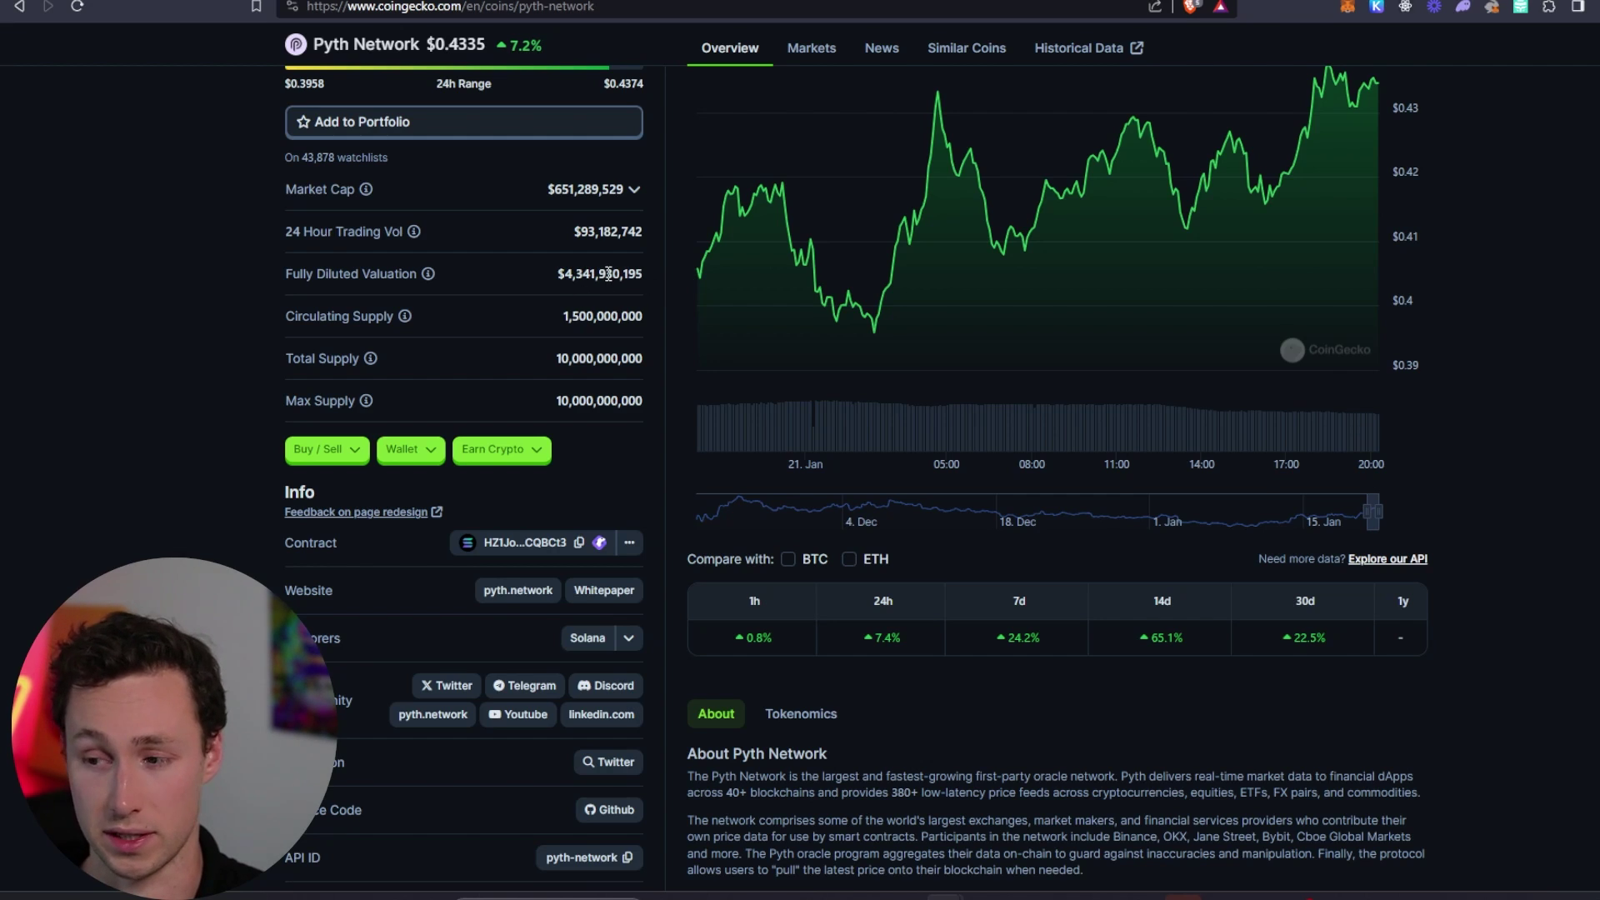
scroll(613, 263, down, 1)
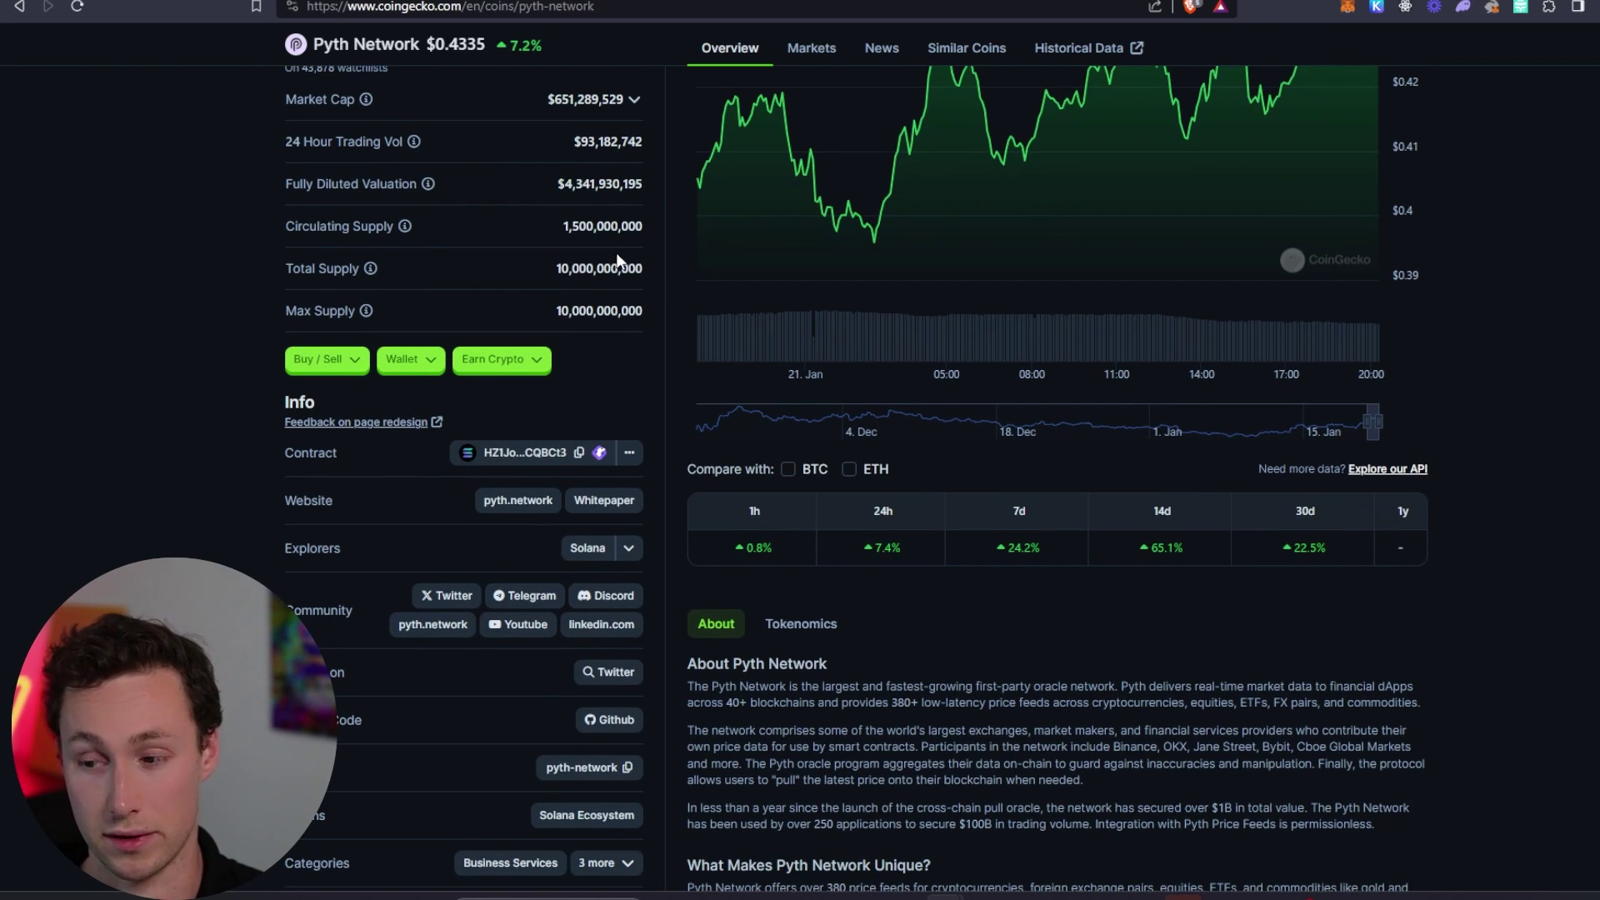
scroll(599, 271, up, 3)
scroll(576, 295, down, 4)
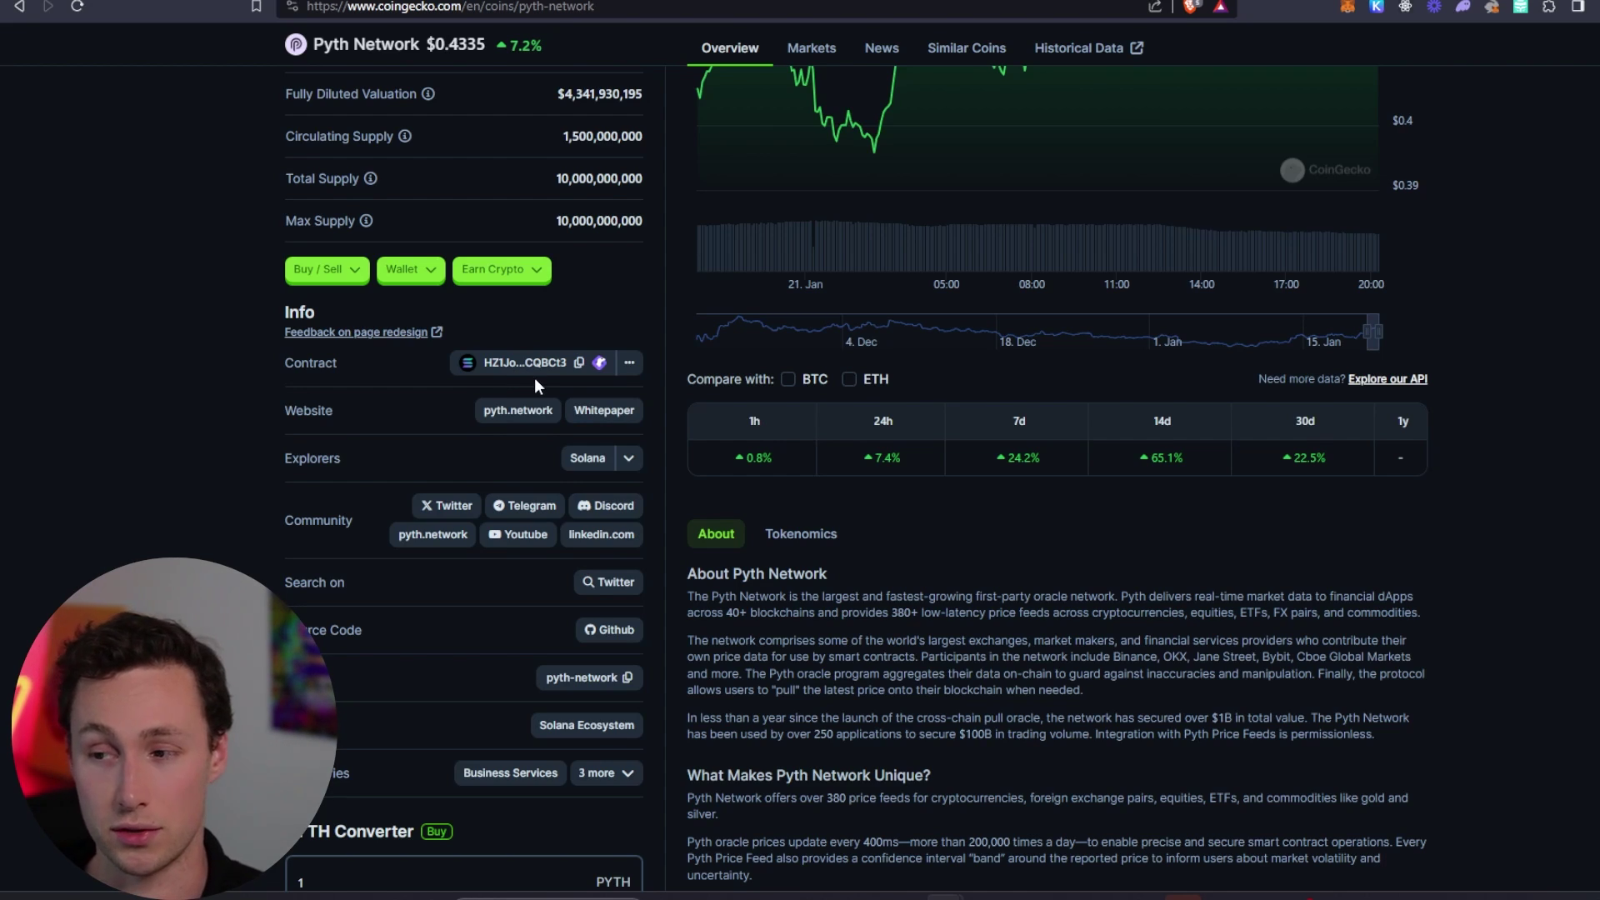
click(744, 2)
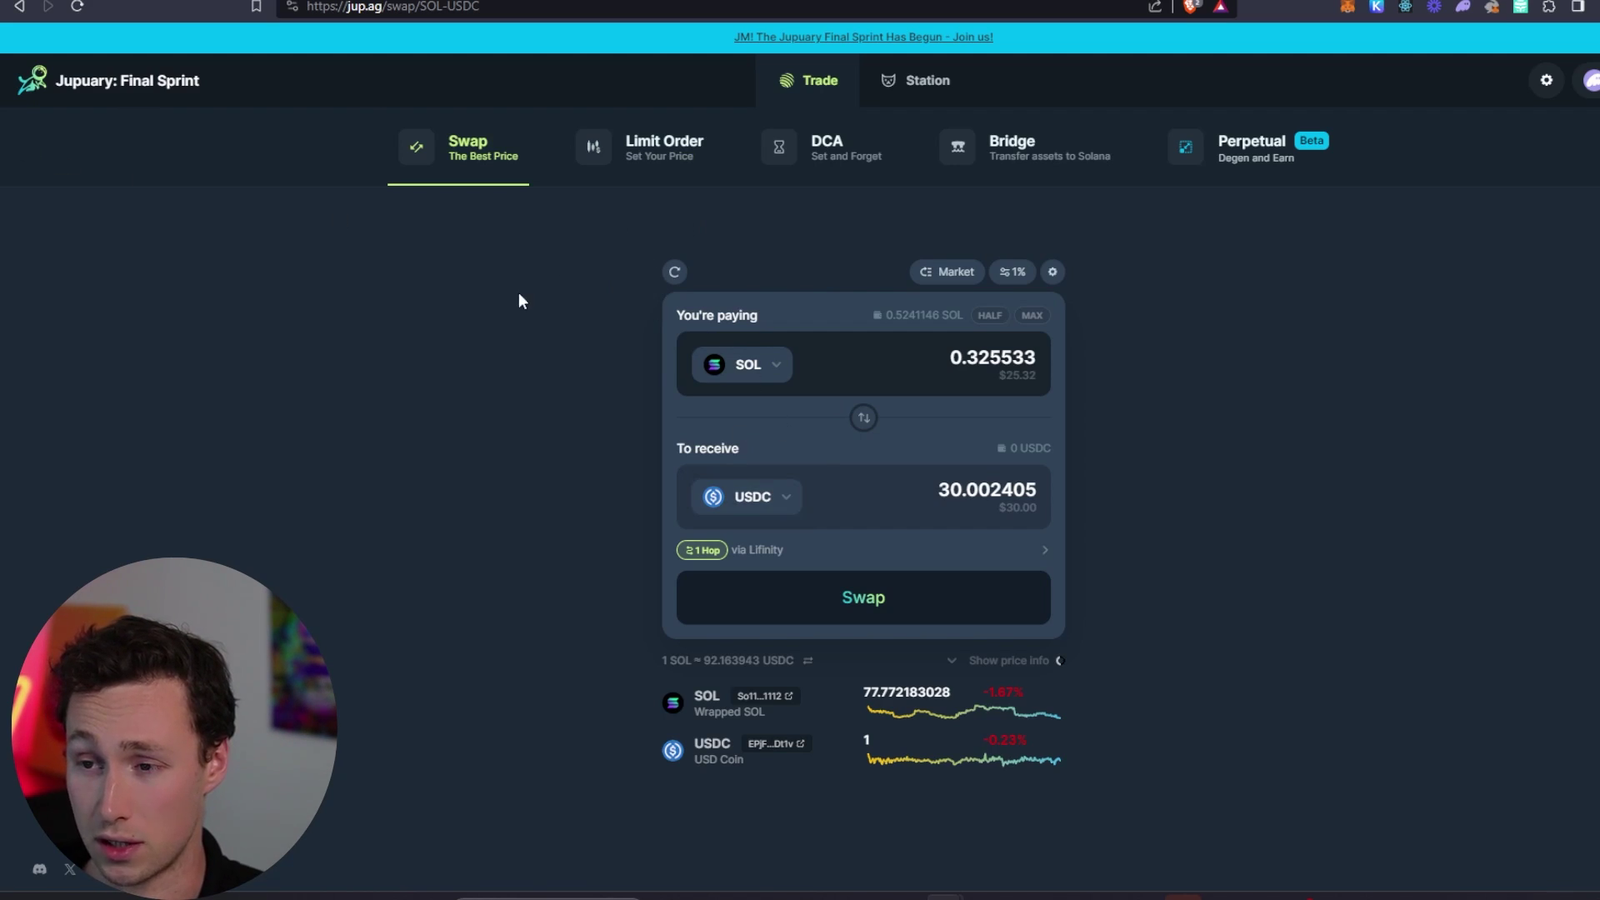
Step: Set the Jupiter swap to receive PYTH and enter 0.5 SOL as the amount to pay
click(768, 502)
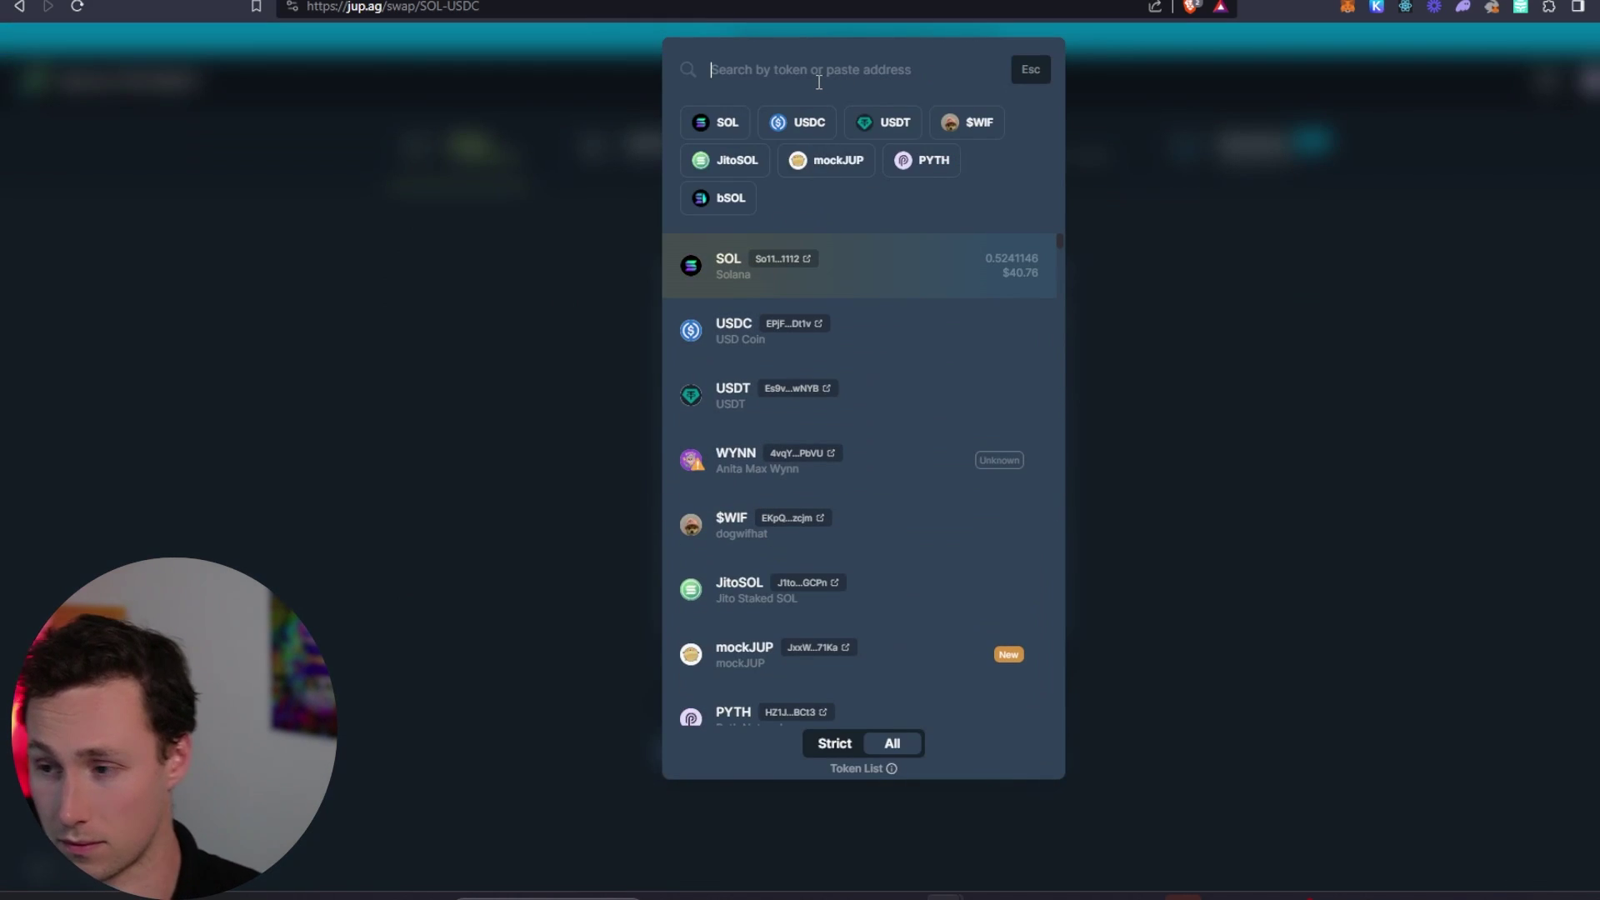
text(pyth)
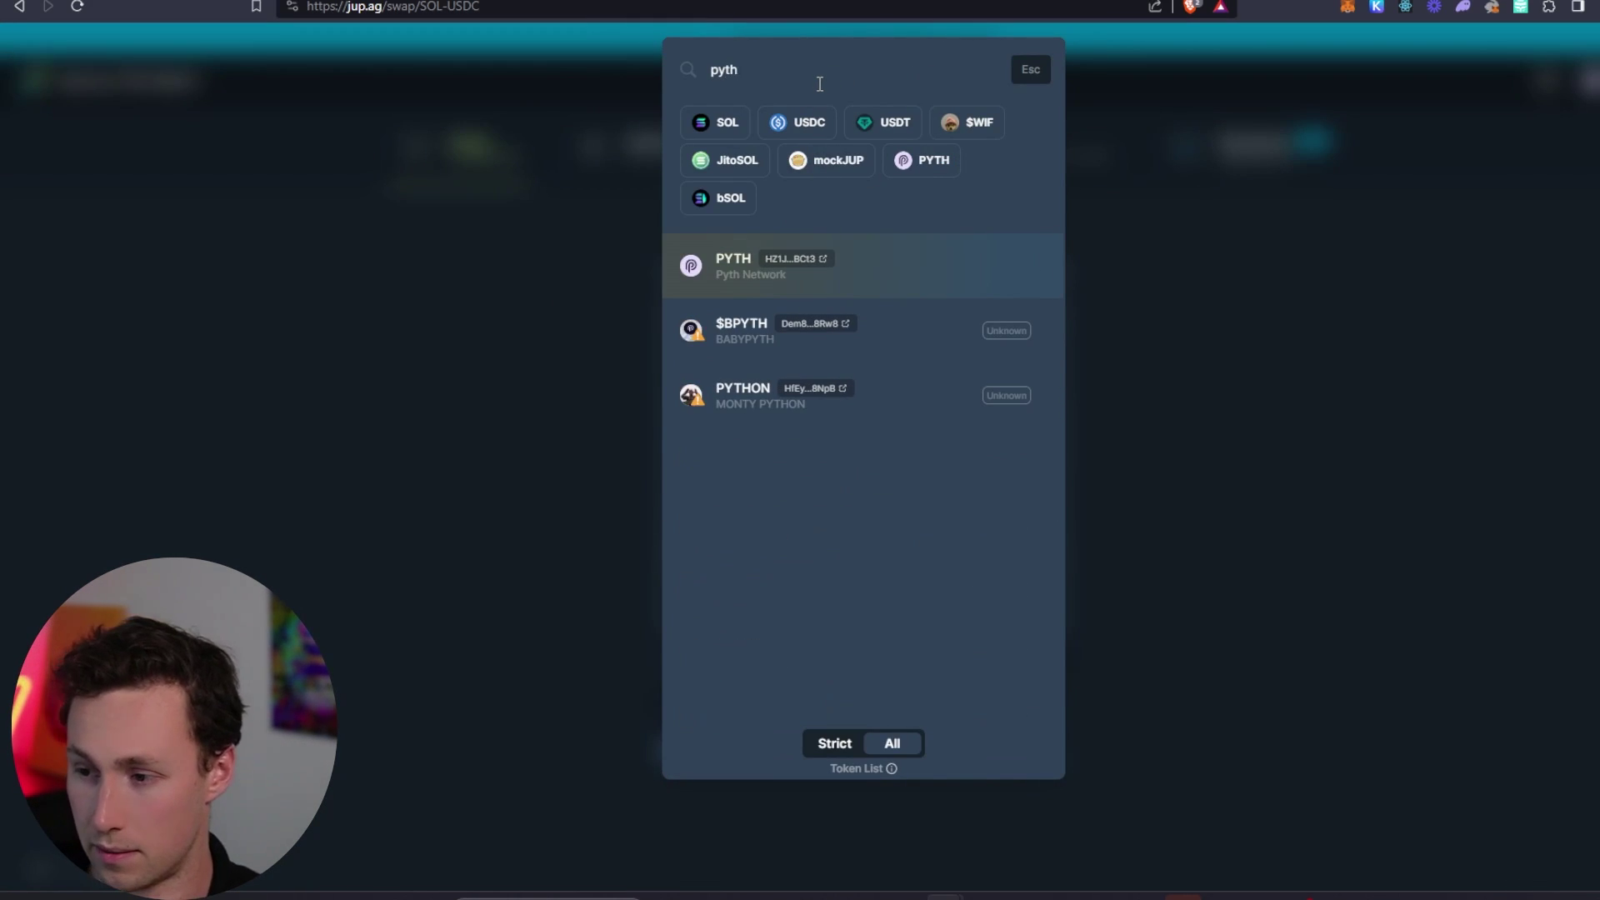
click(900, 285)
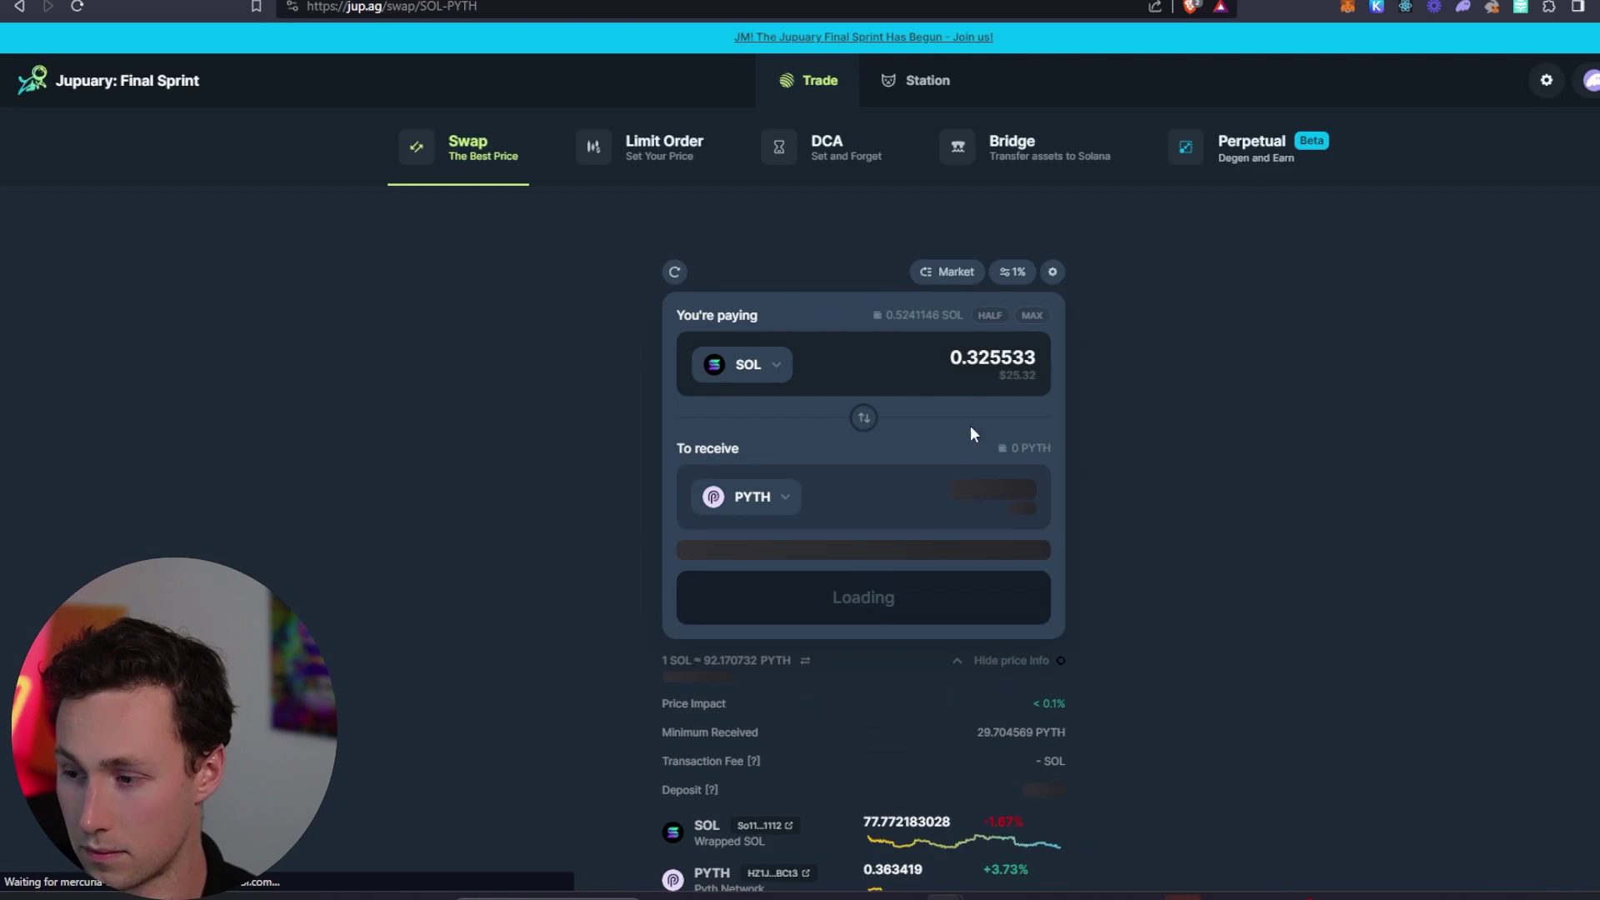
double_click(969, 358)
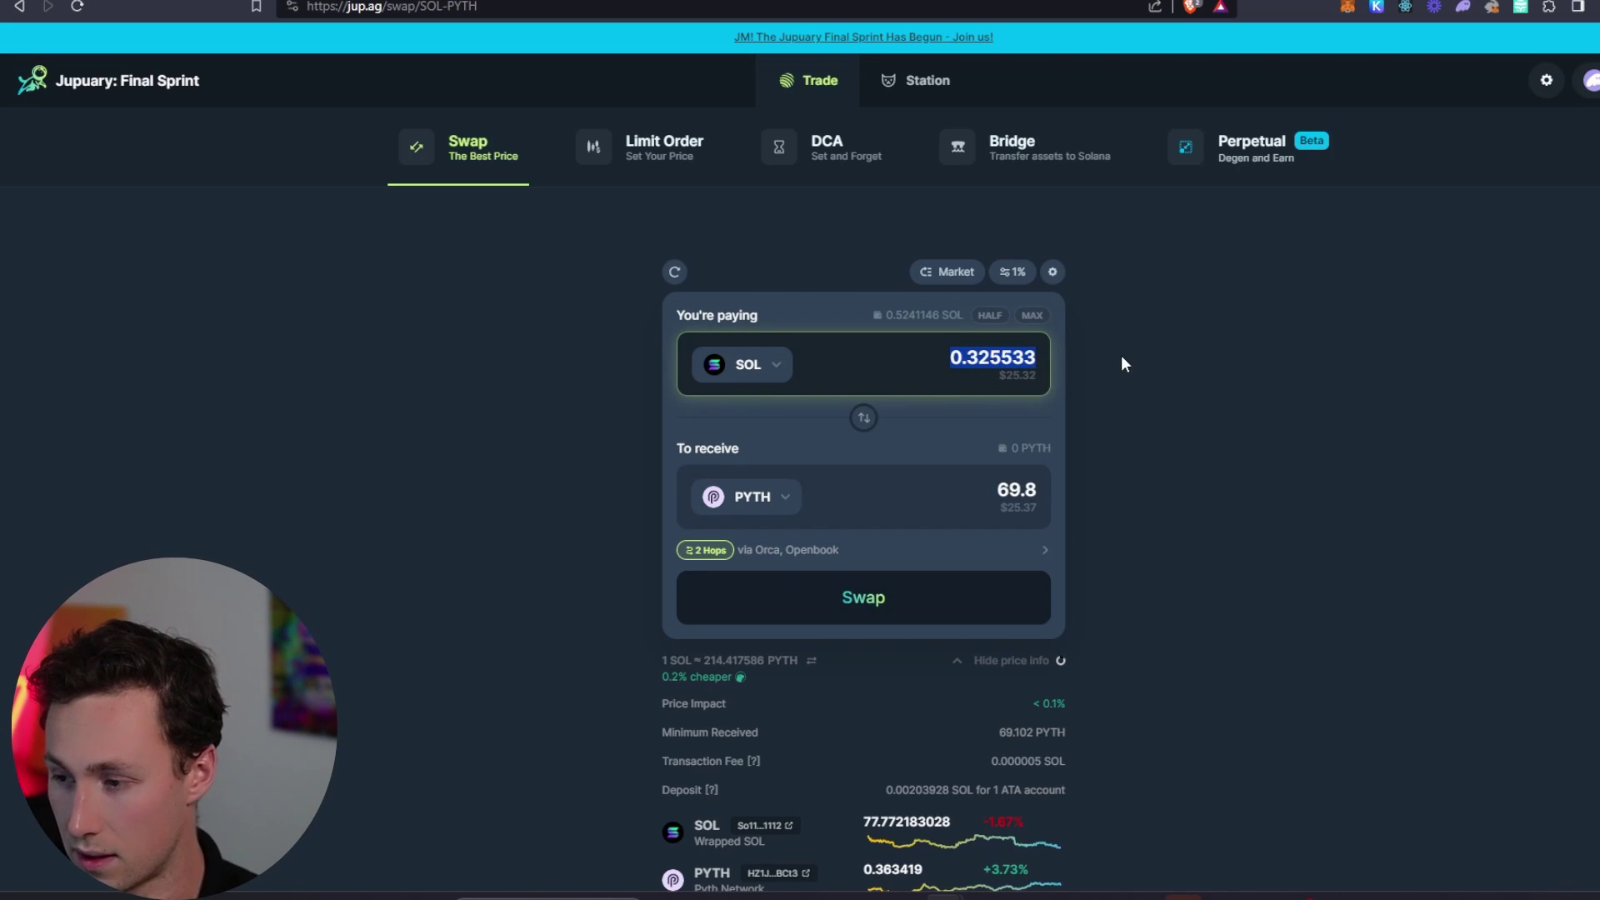
text(0.5)
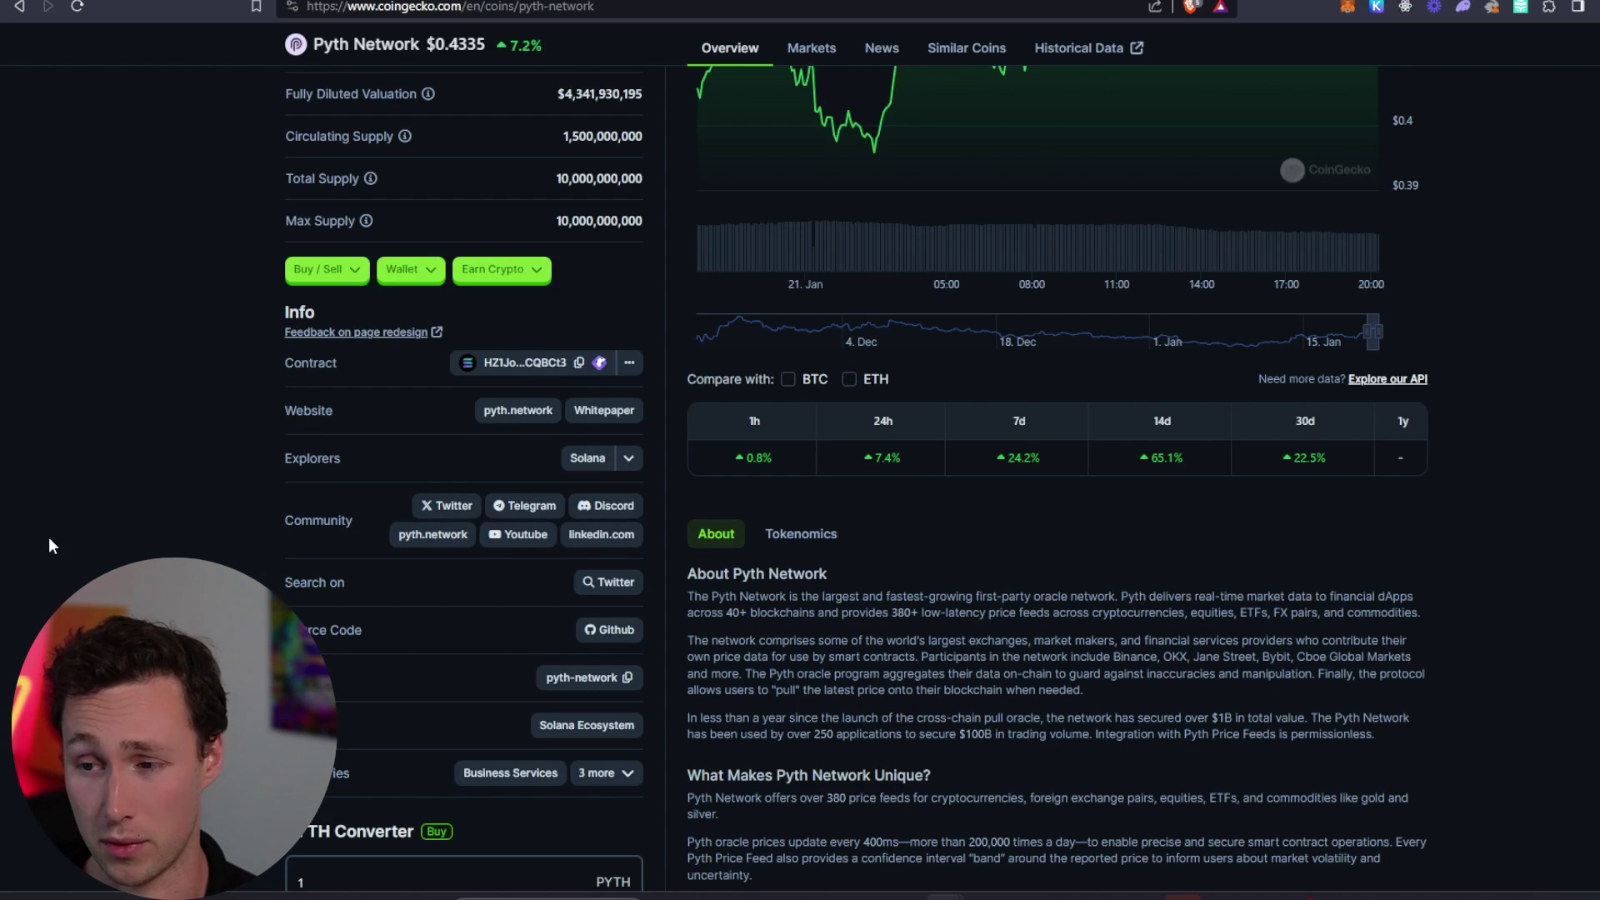
scroll(37, 538, up, 3)
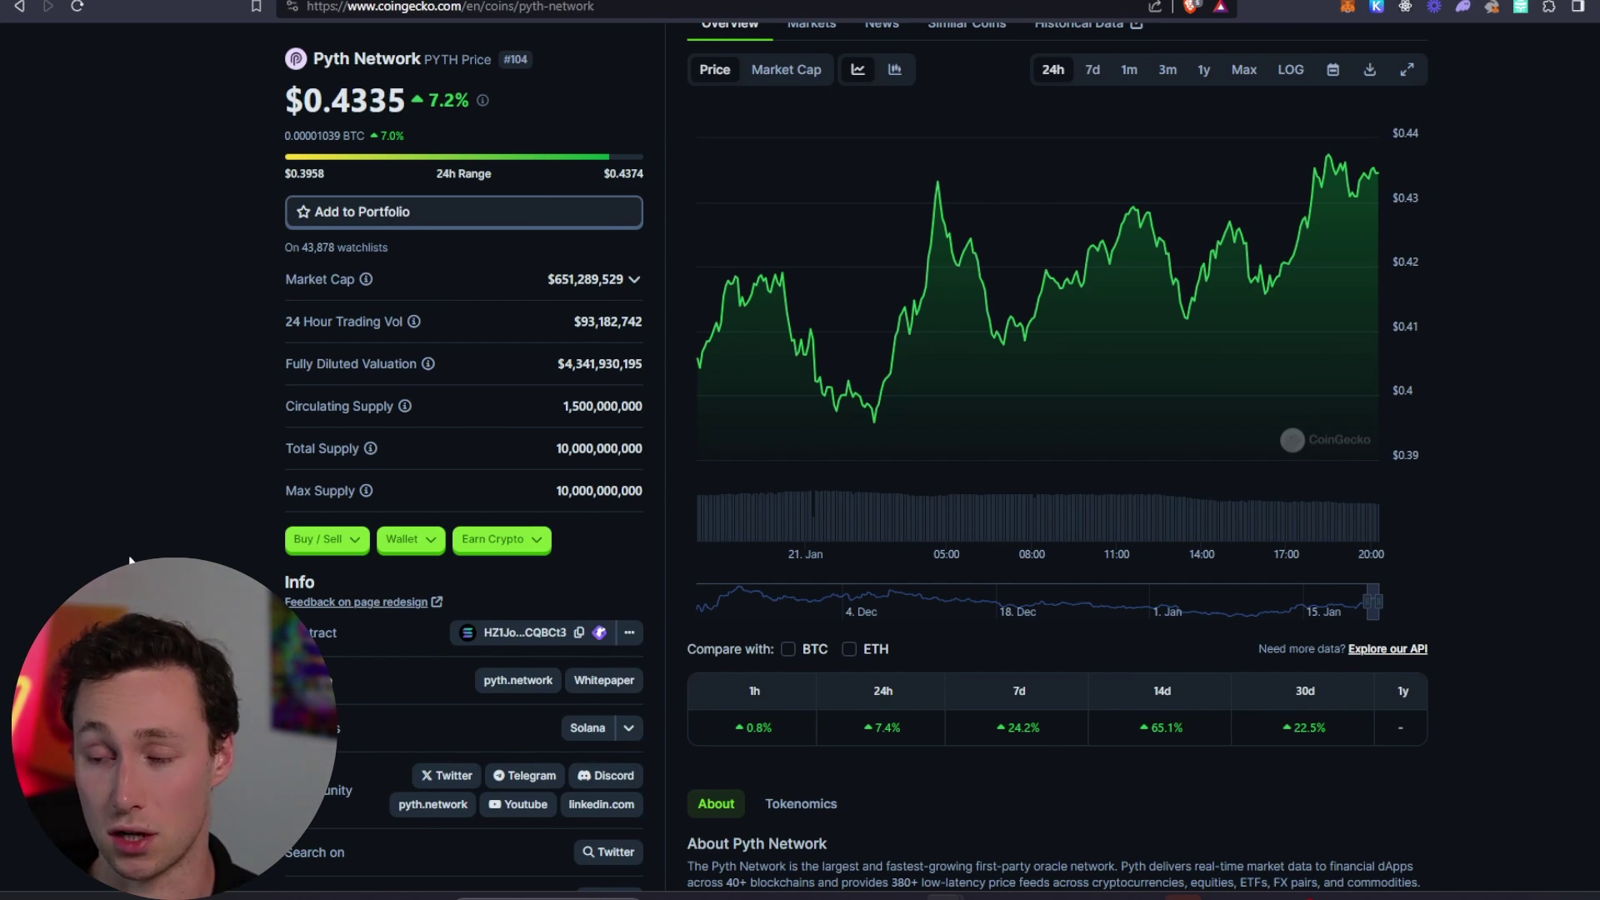
scroll(125, 560, up, 2)
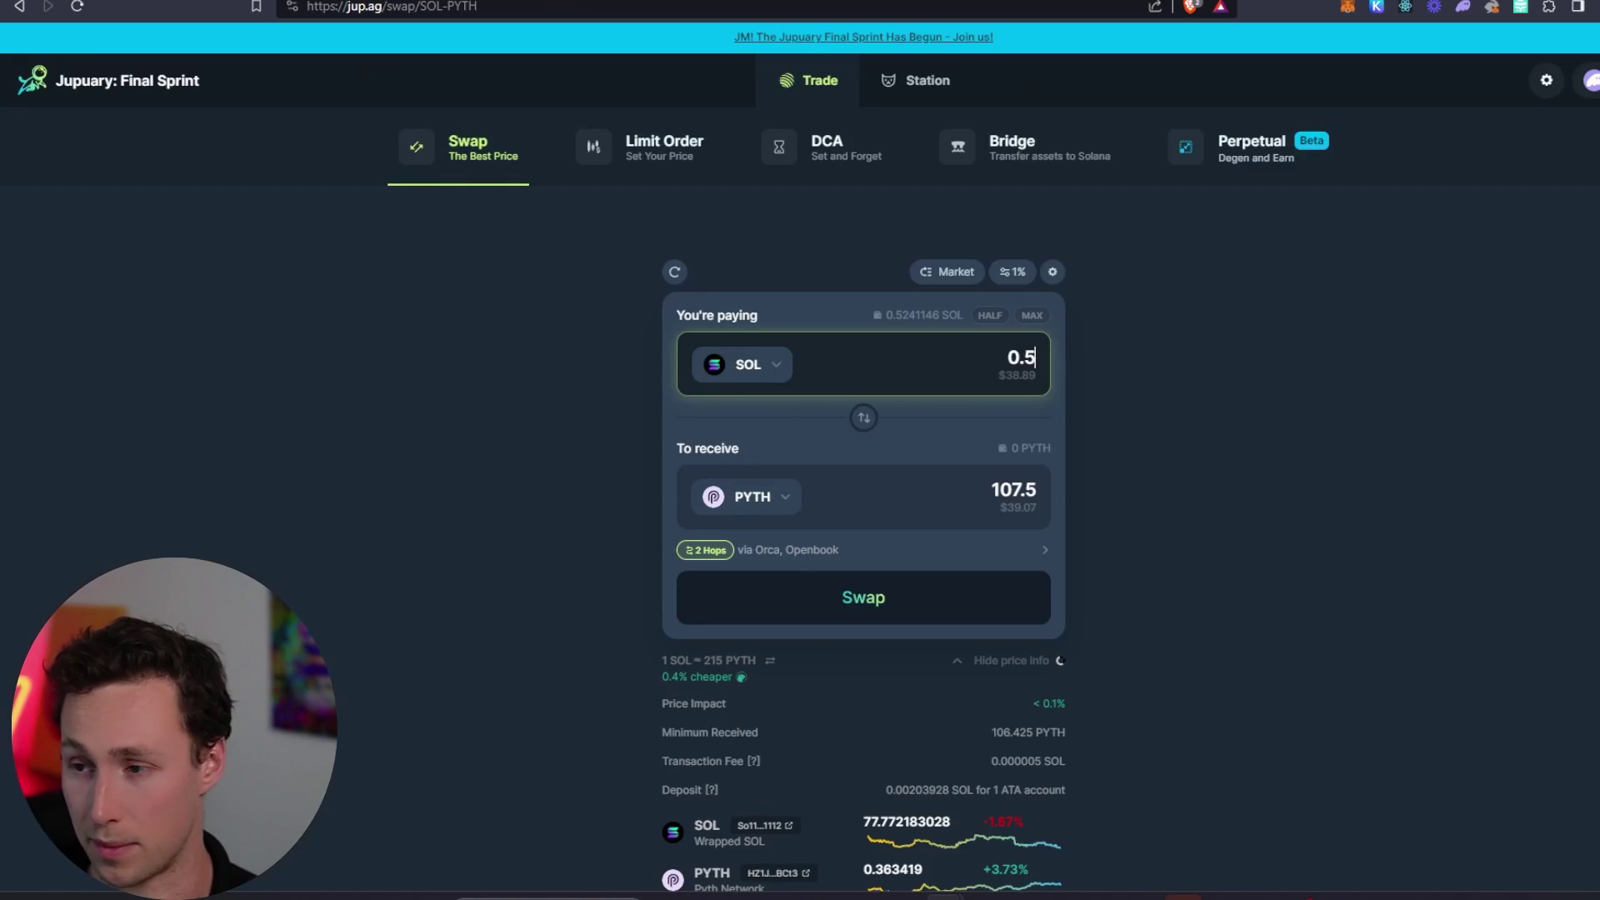
Step: Swap 0.1 SOL for PYTH on Jupiter and approve the transaction in Phantom
key(ctrl+Tab)
drag(1025, 356, 1032, 360)
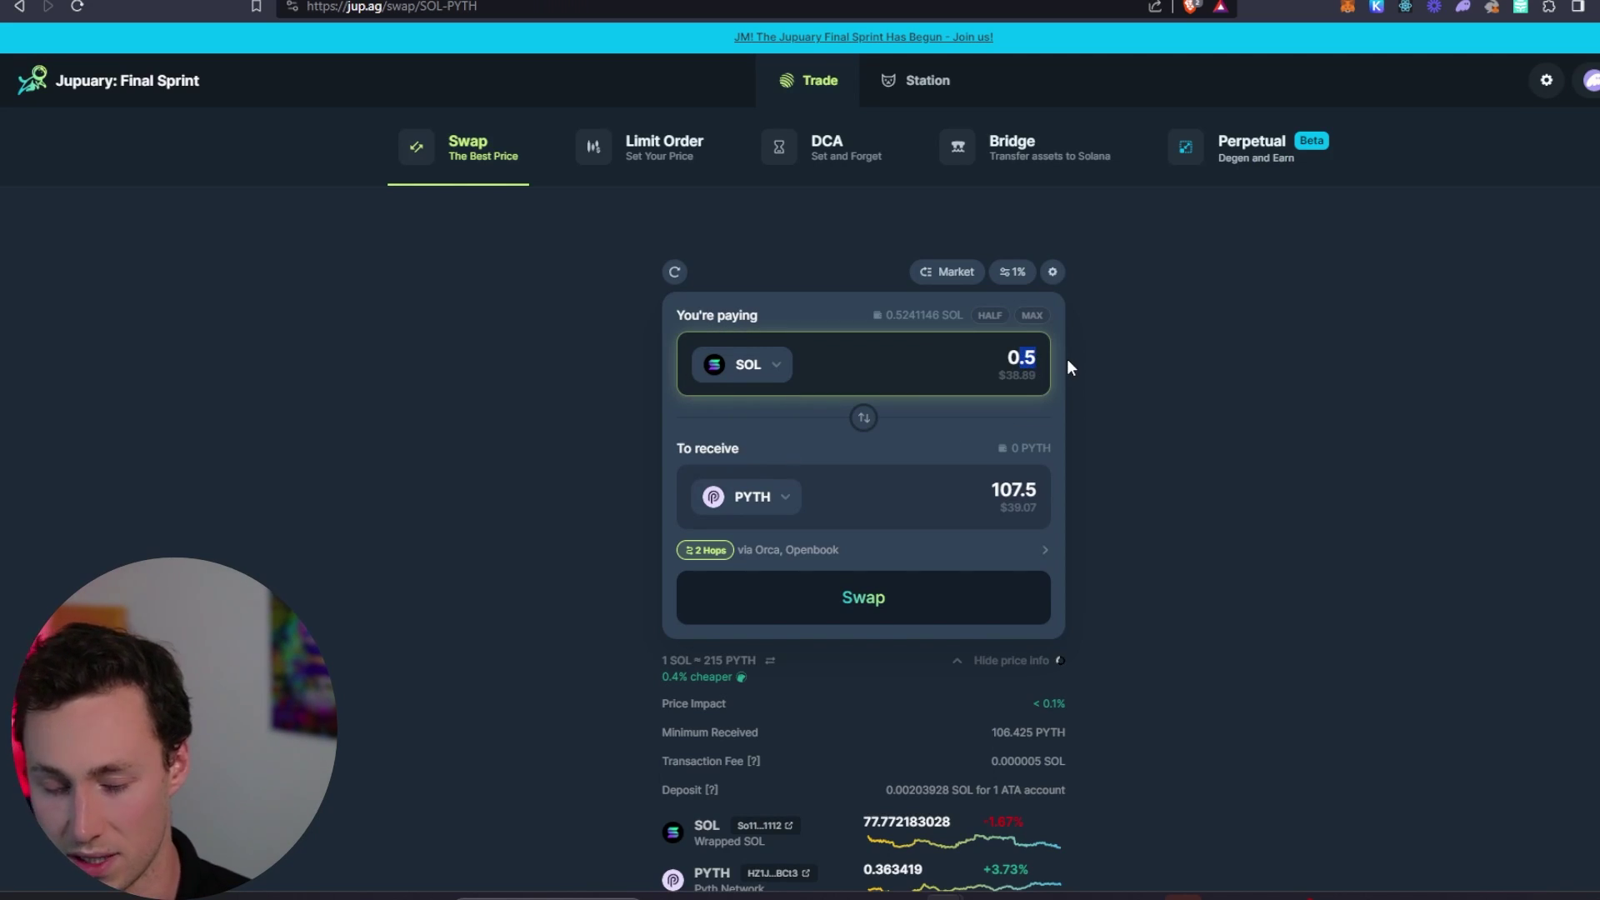
text(1)
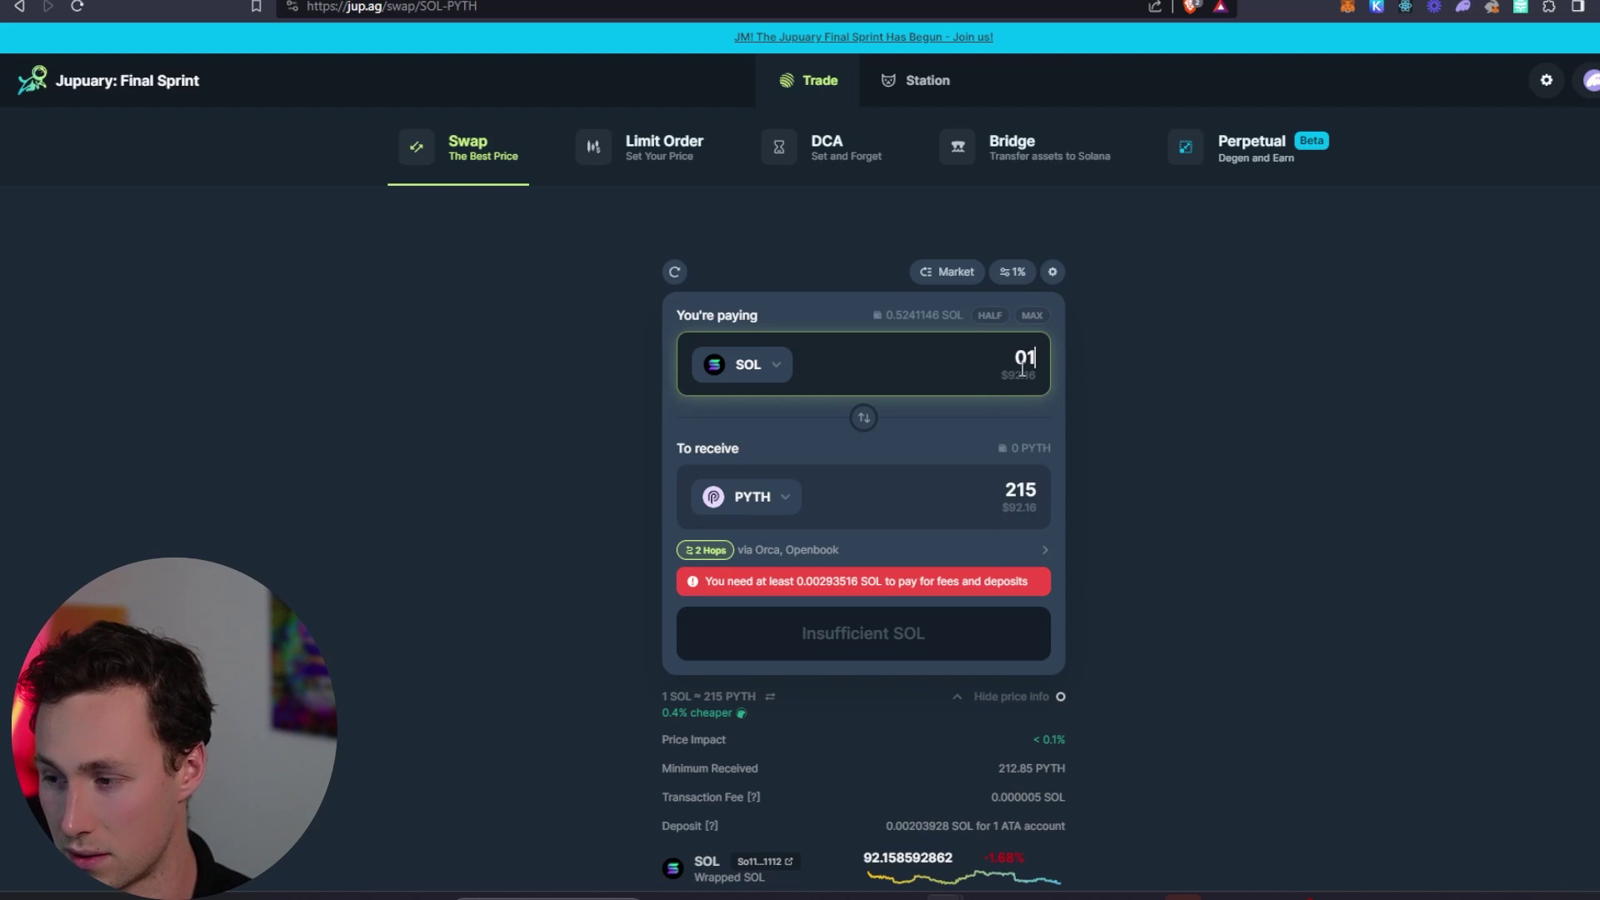
key(BackSpace)
text(.1)
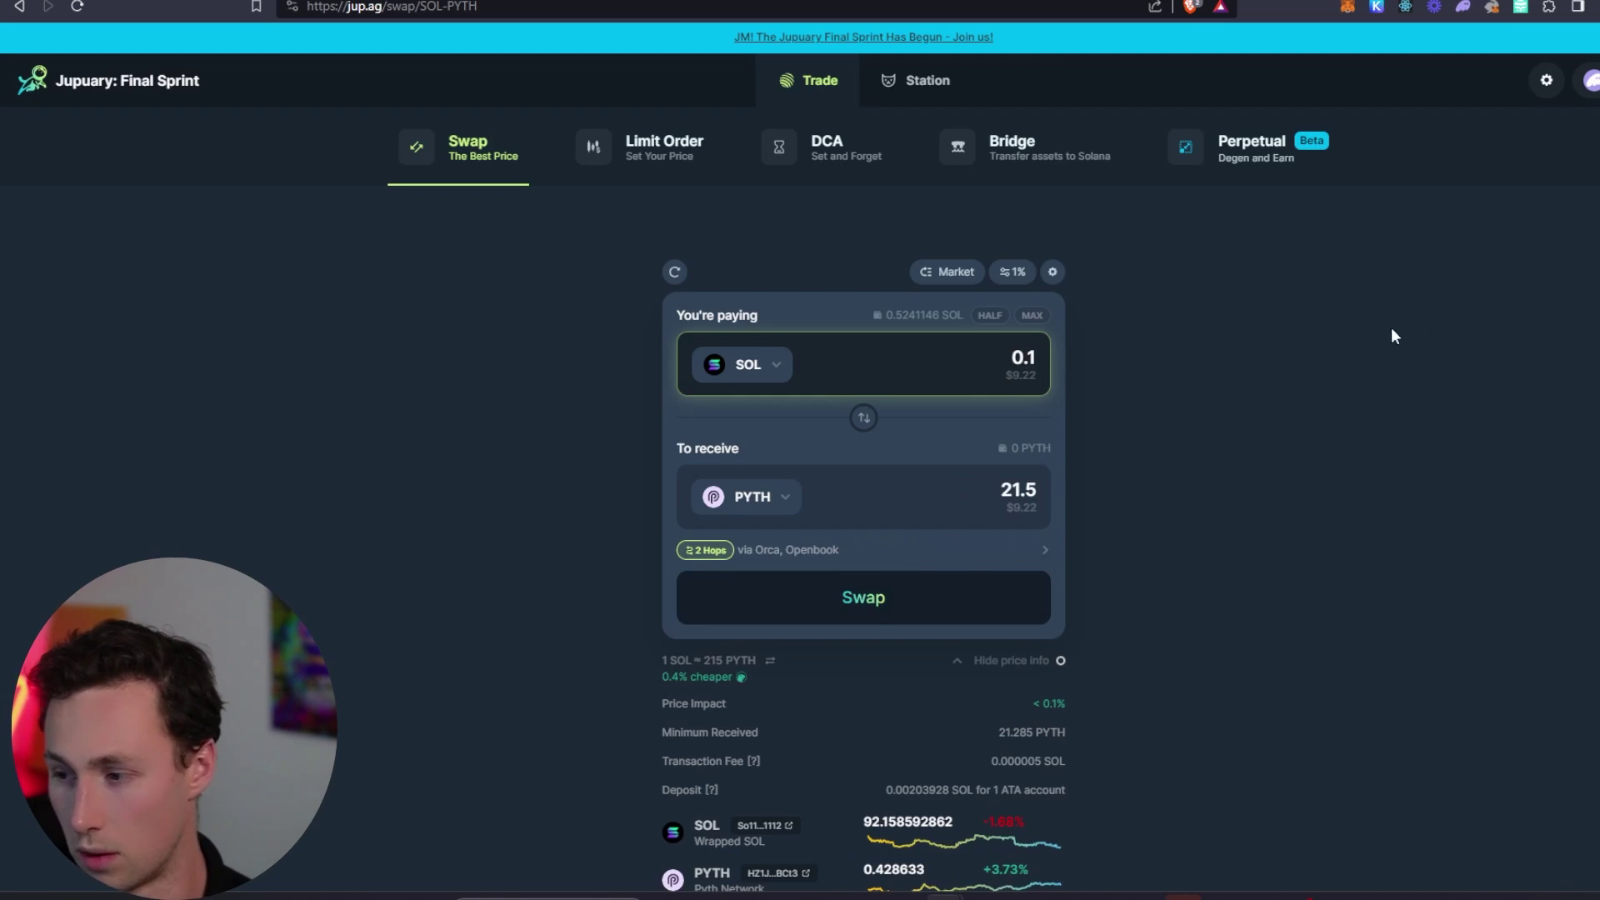
click(897, 615)
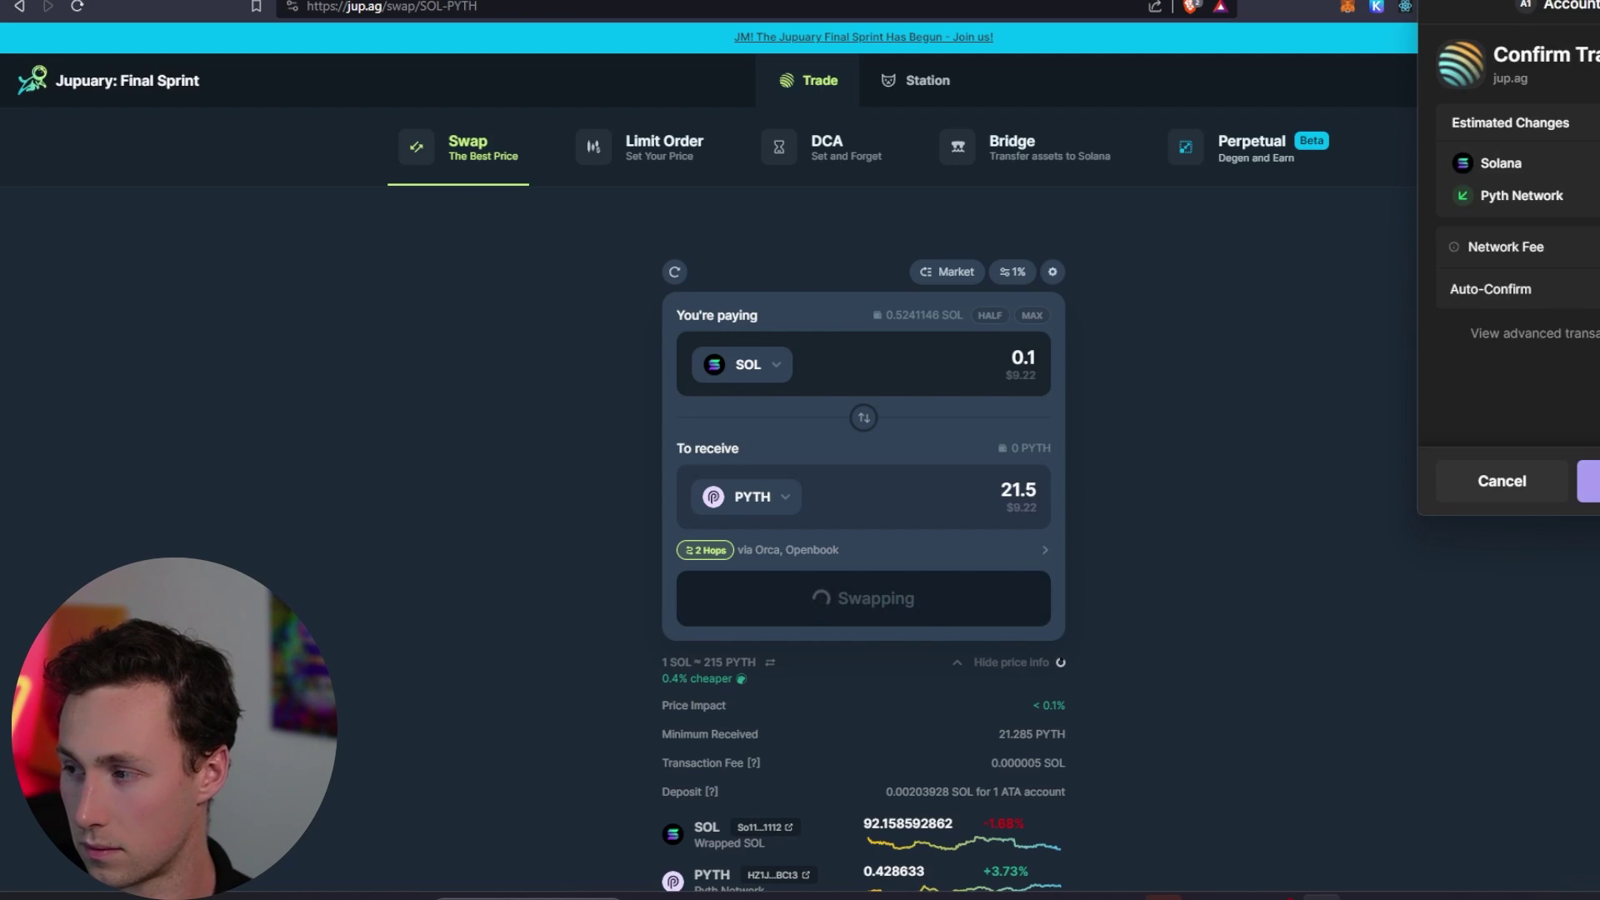
click(1575, 478)
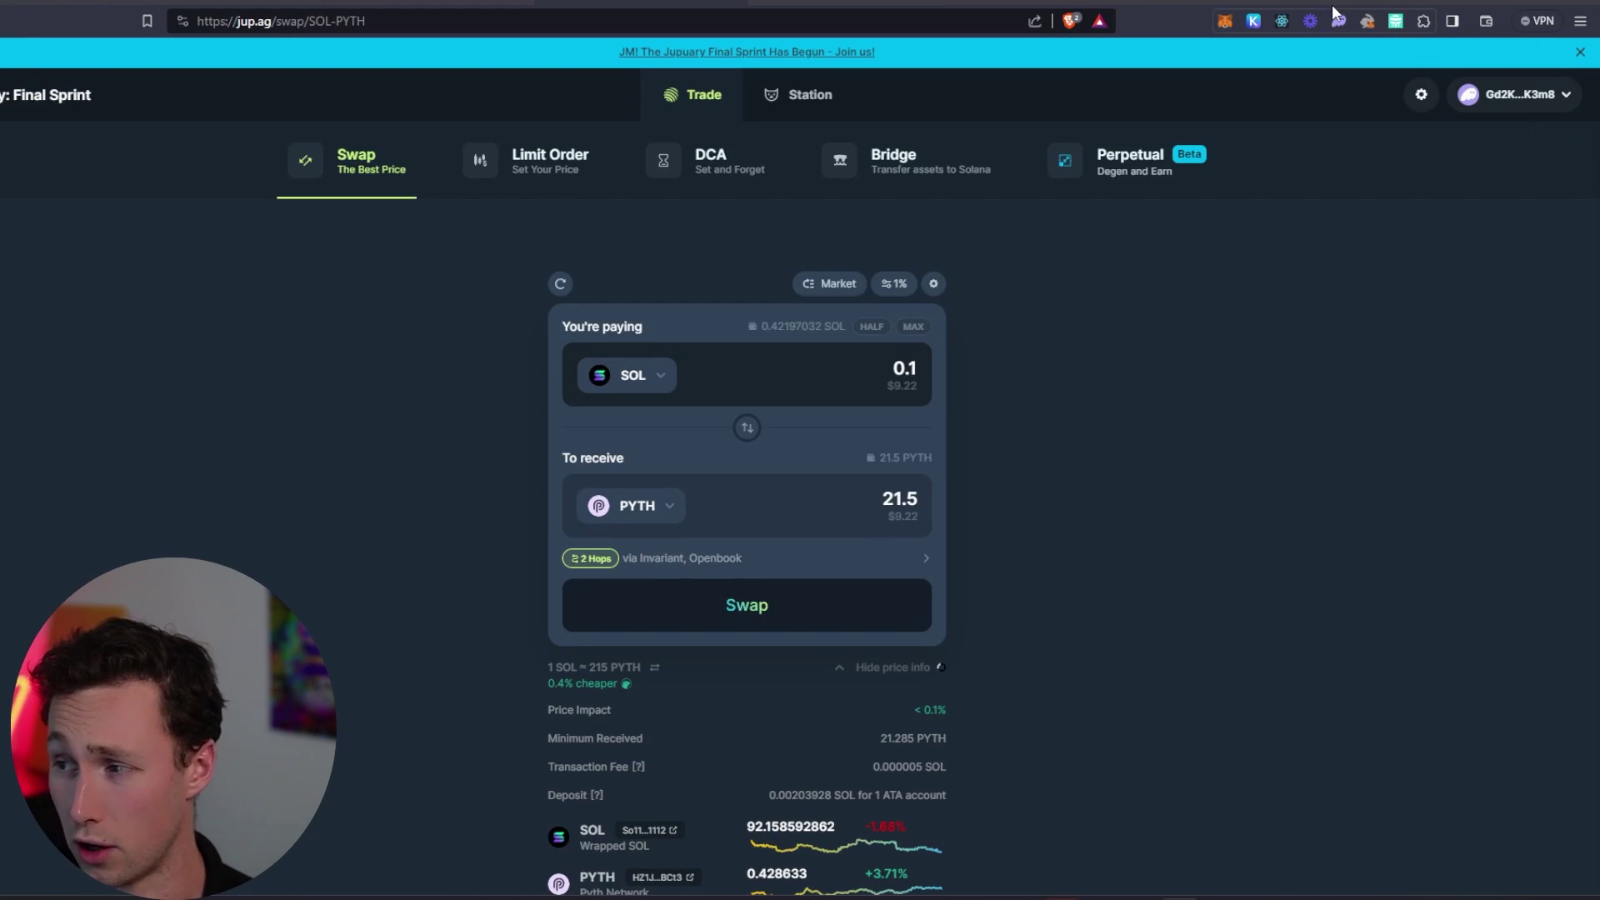
Step: Check the new PYTH balance in the Phantom wallet, then go to the Pyth staking site
click(1340, 21)
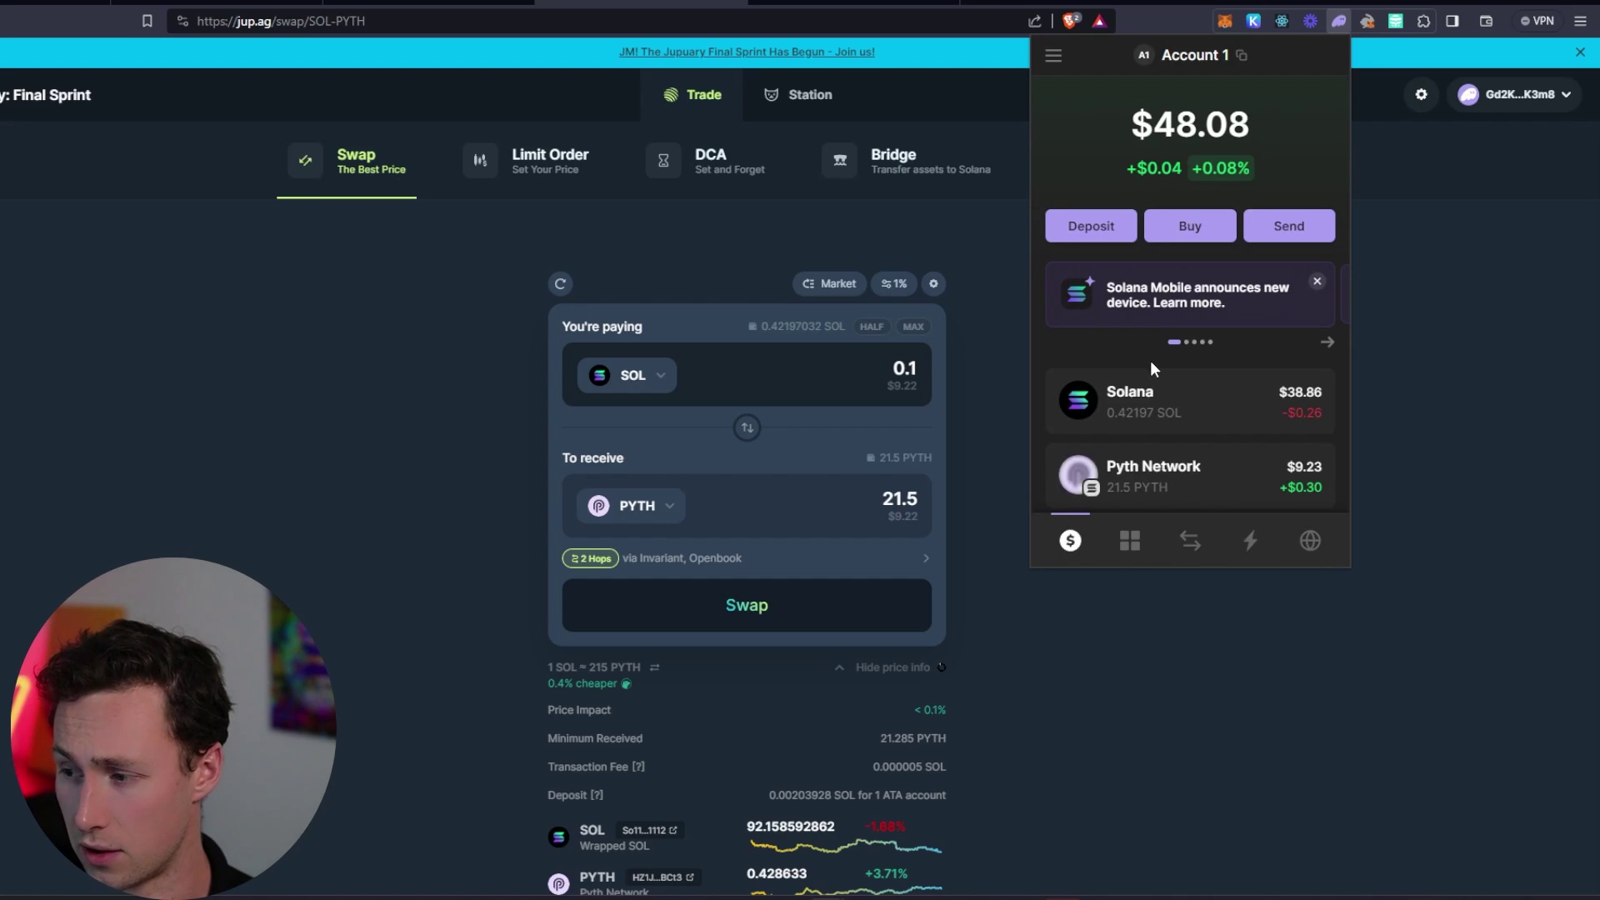
scroll(1151, 361, down, 2)
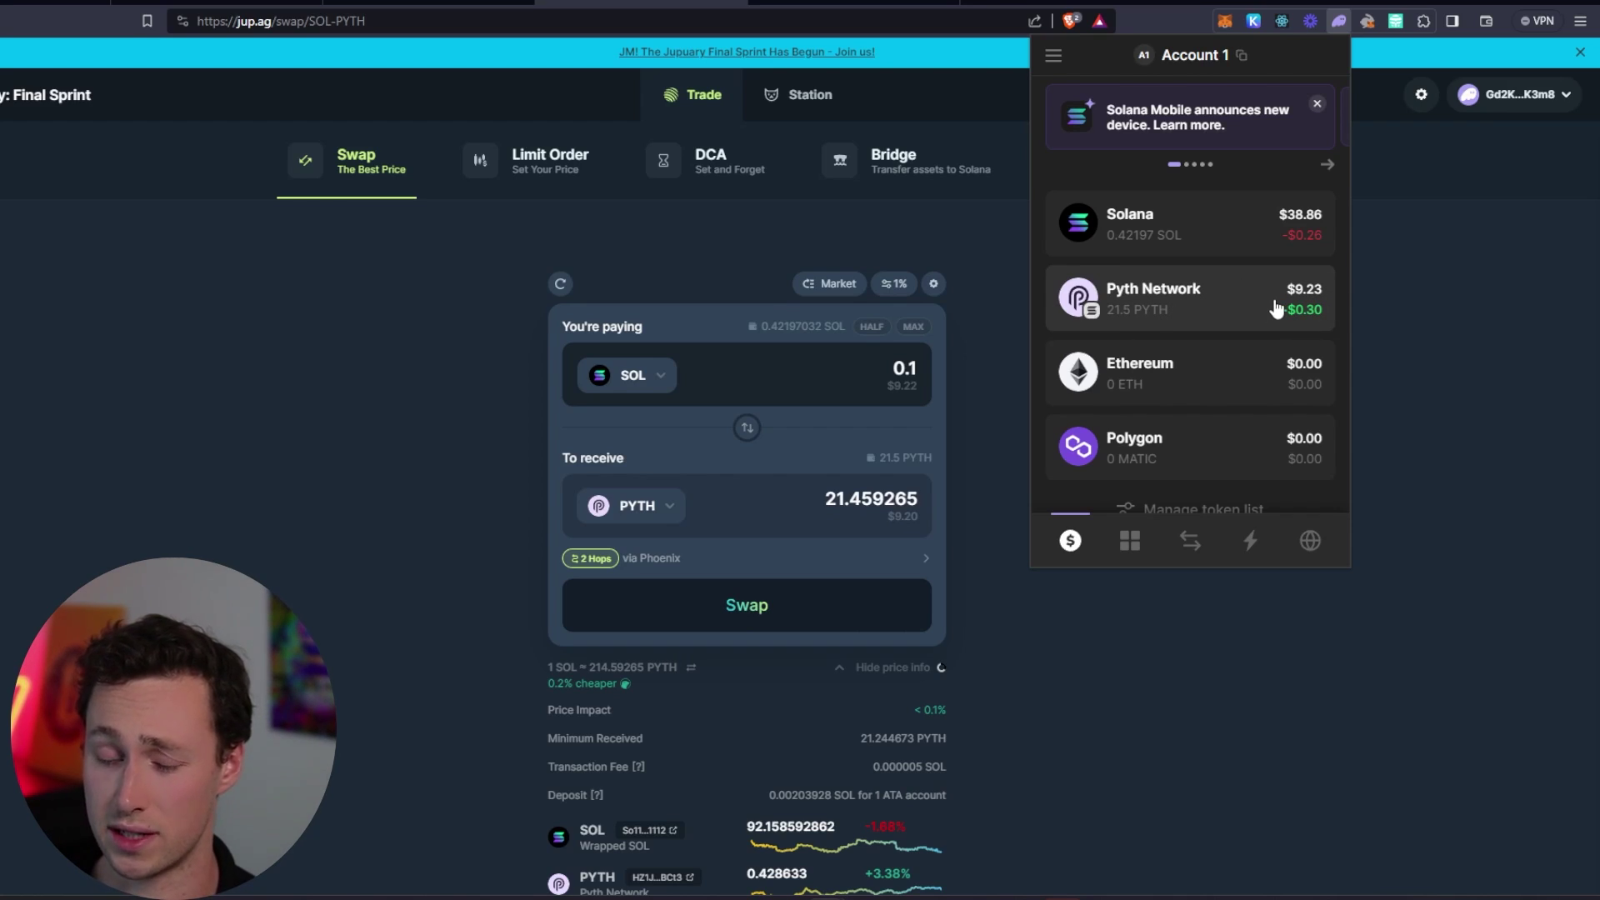
click(854, 4)
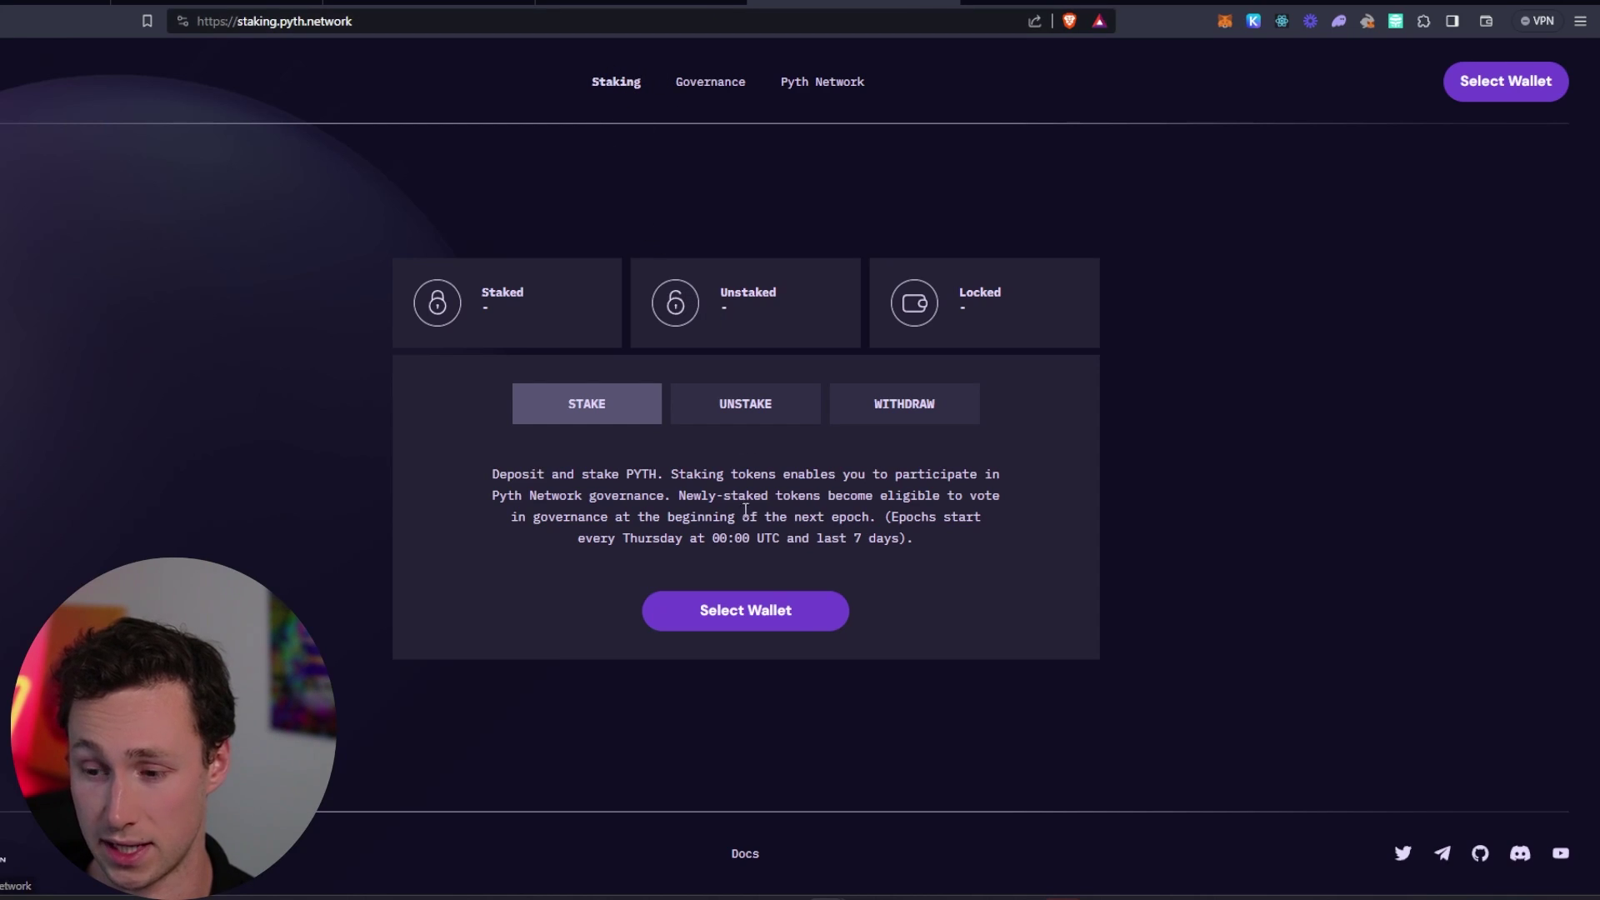
Step: Connect the Phantom wallet to Pyth Staking and fill in the full 21.5 PYTH as the stake amount
click(793, 623)
click(785, 511)
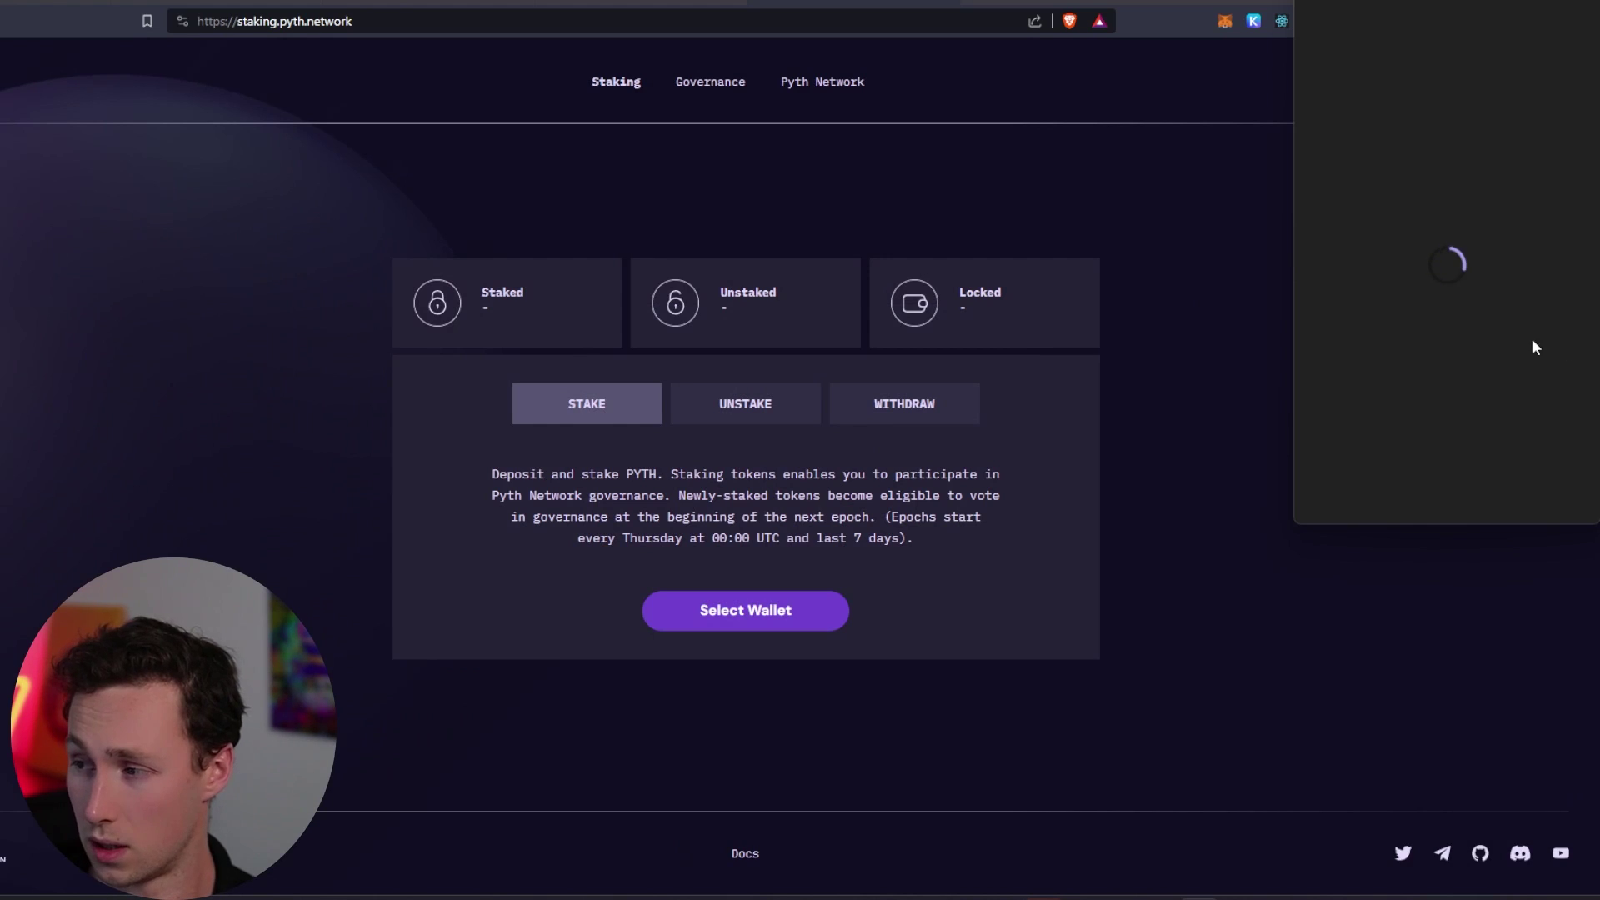
click(1509, 489)
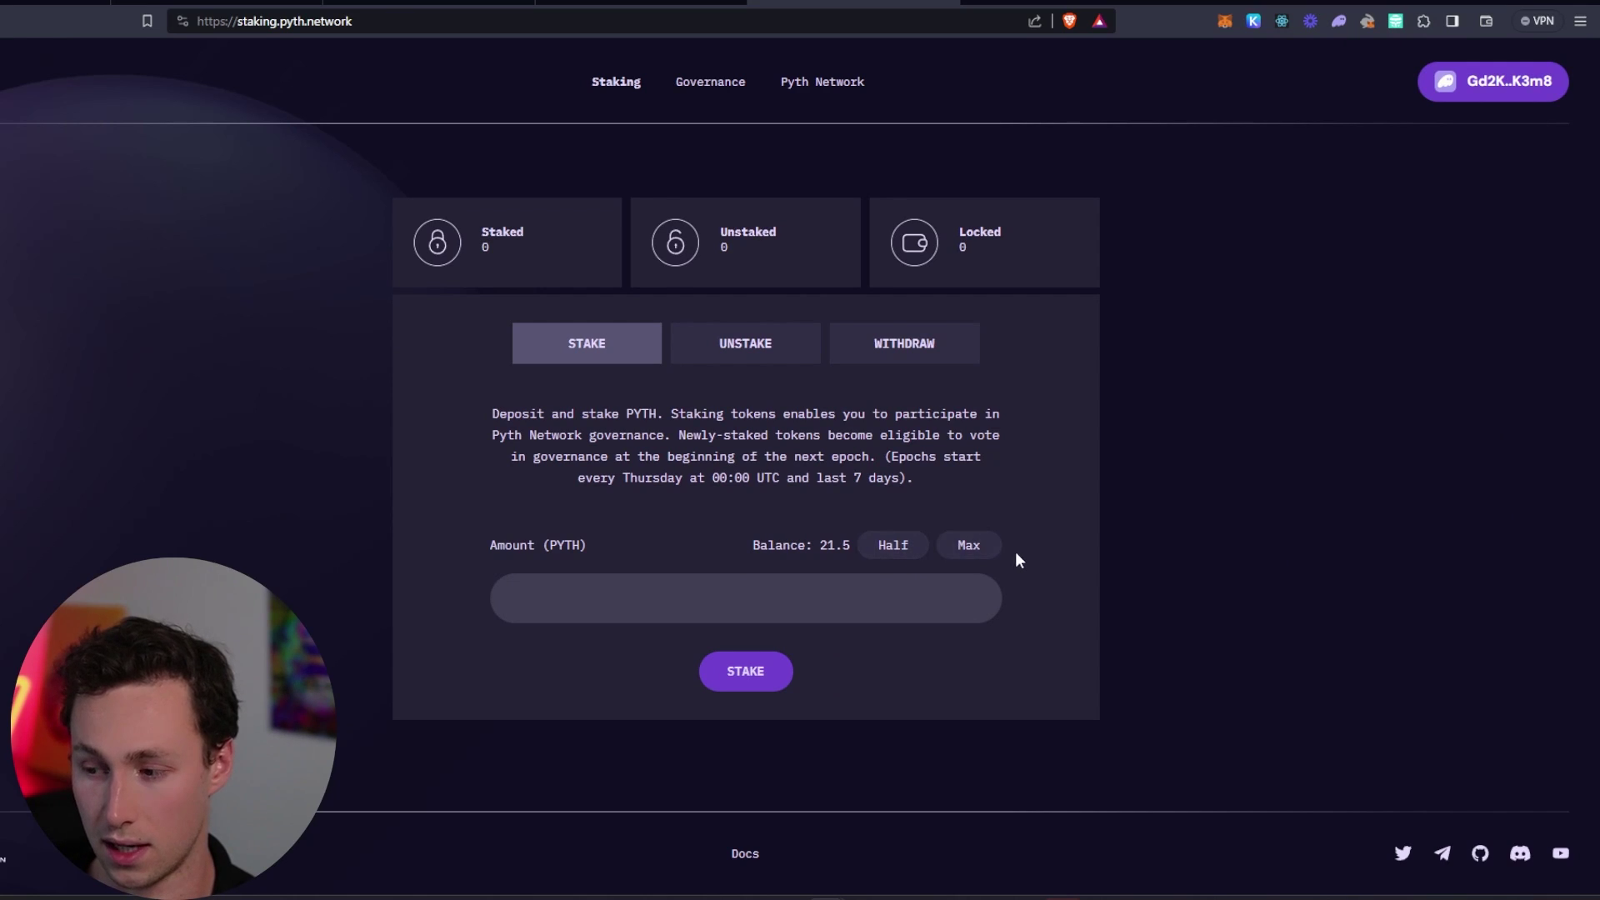
click(989, 556)
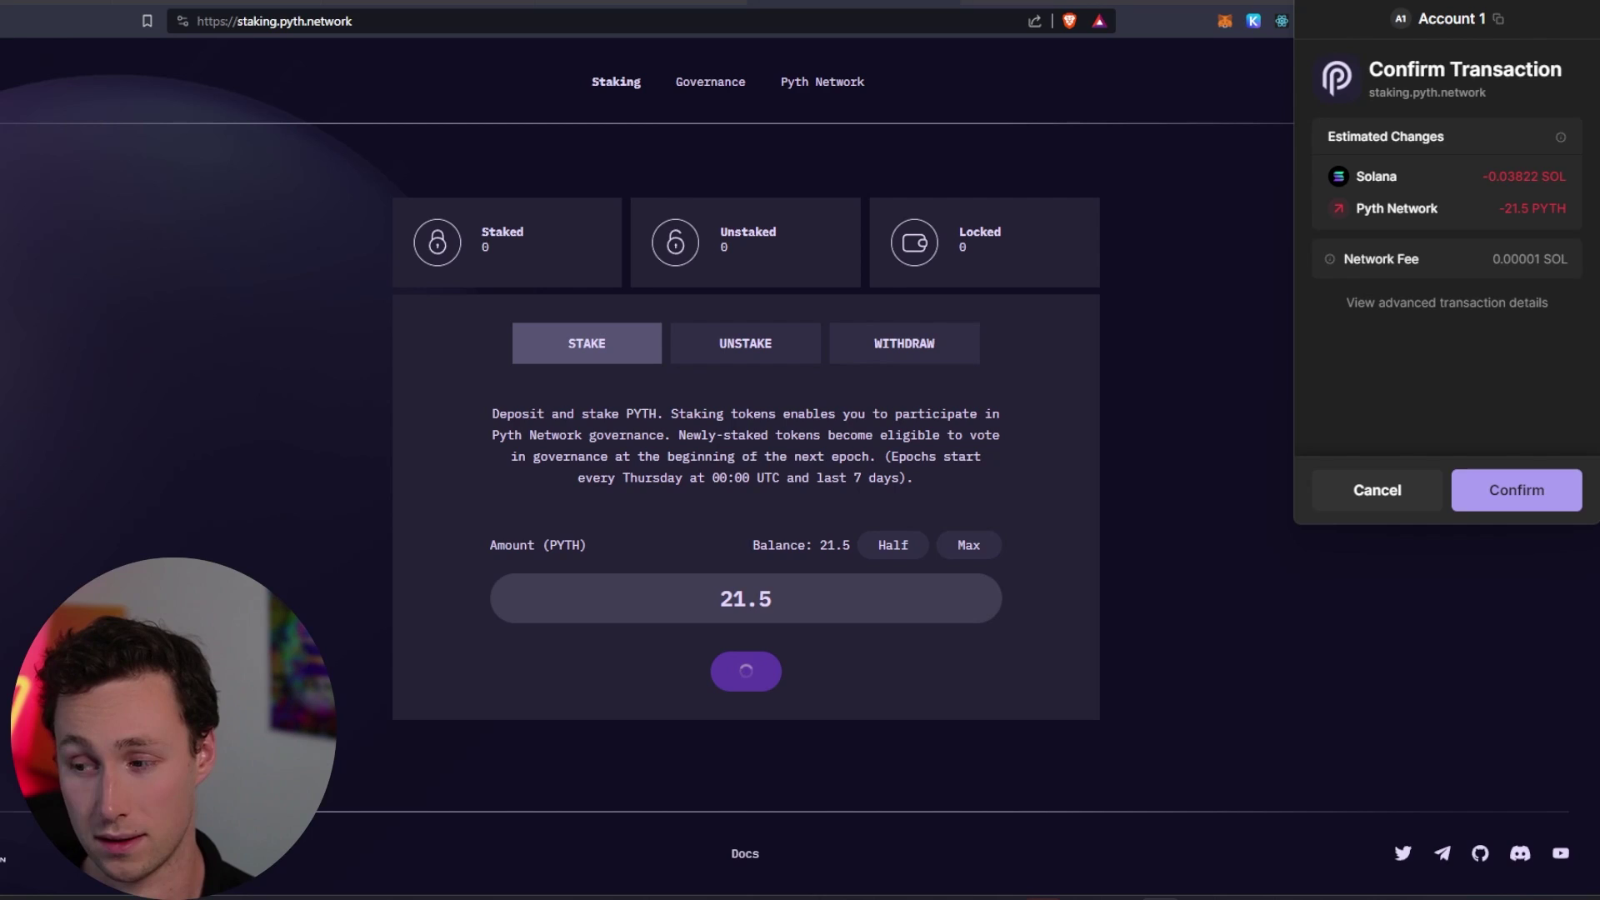
Step: Approve the 21.5 PYTH staking transaction in Phantom
click(1515, 492)
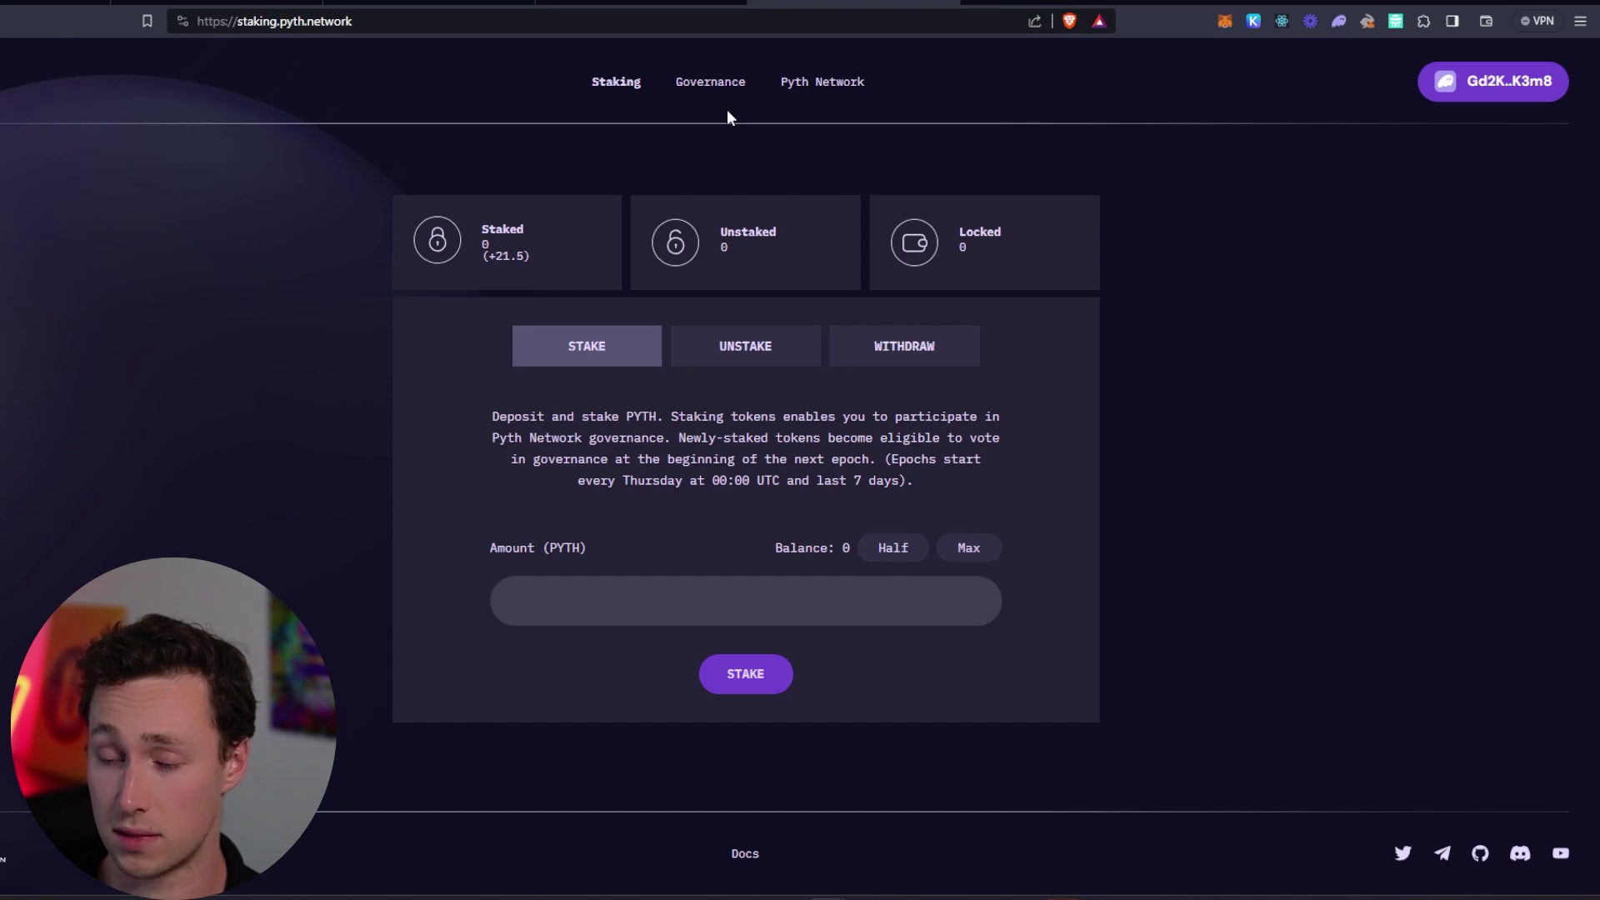
Step: Open Pyth governance on Realms, view the ecosystem image, browse the DAO's proposals, then switch to Dynamo DeFi
click(691, 84)
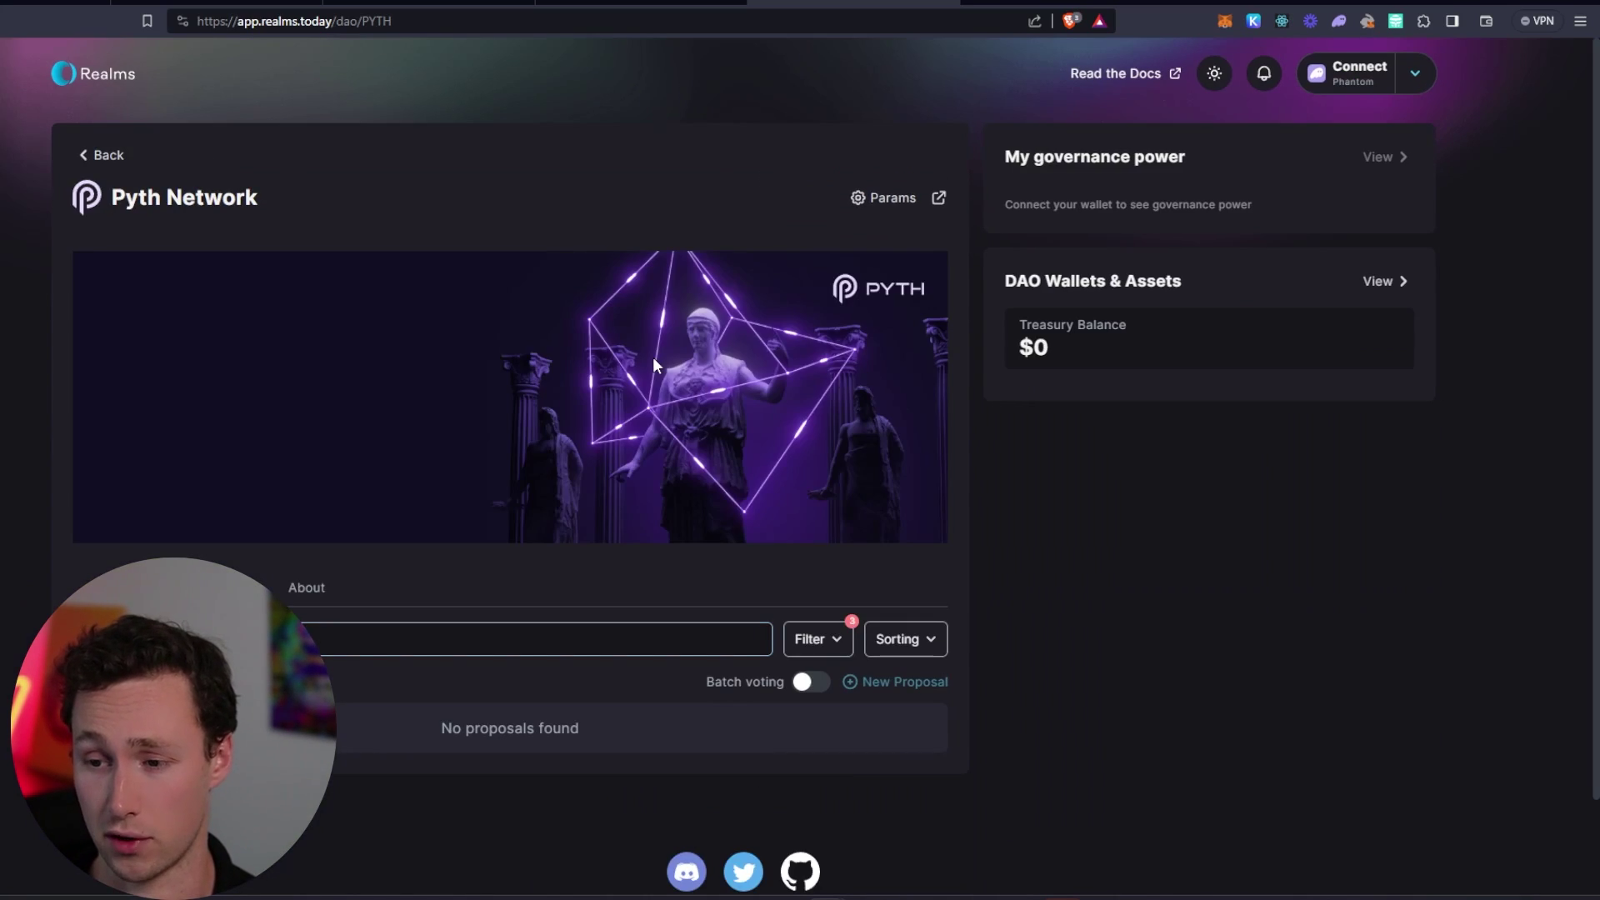
key(ctrl+Tab)
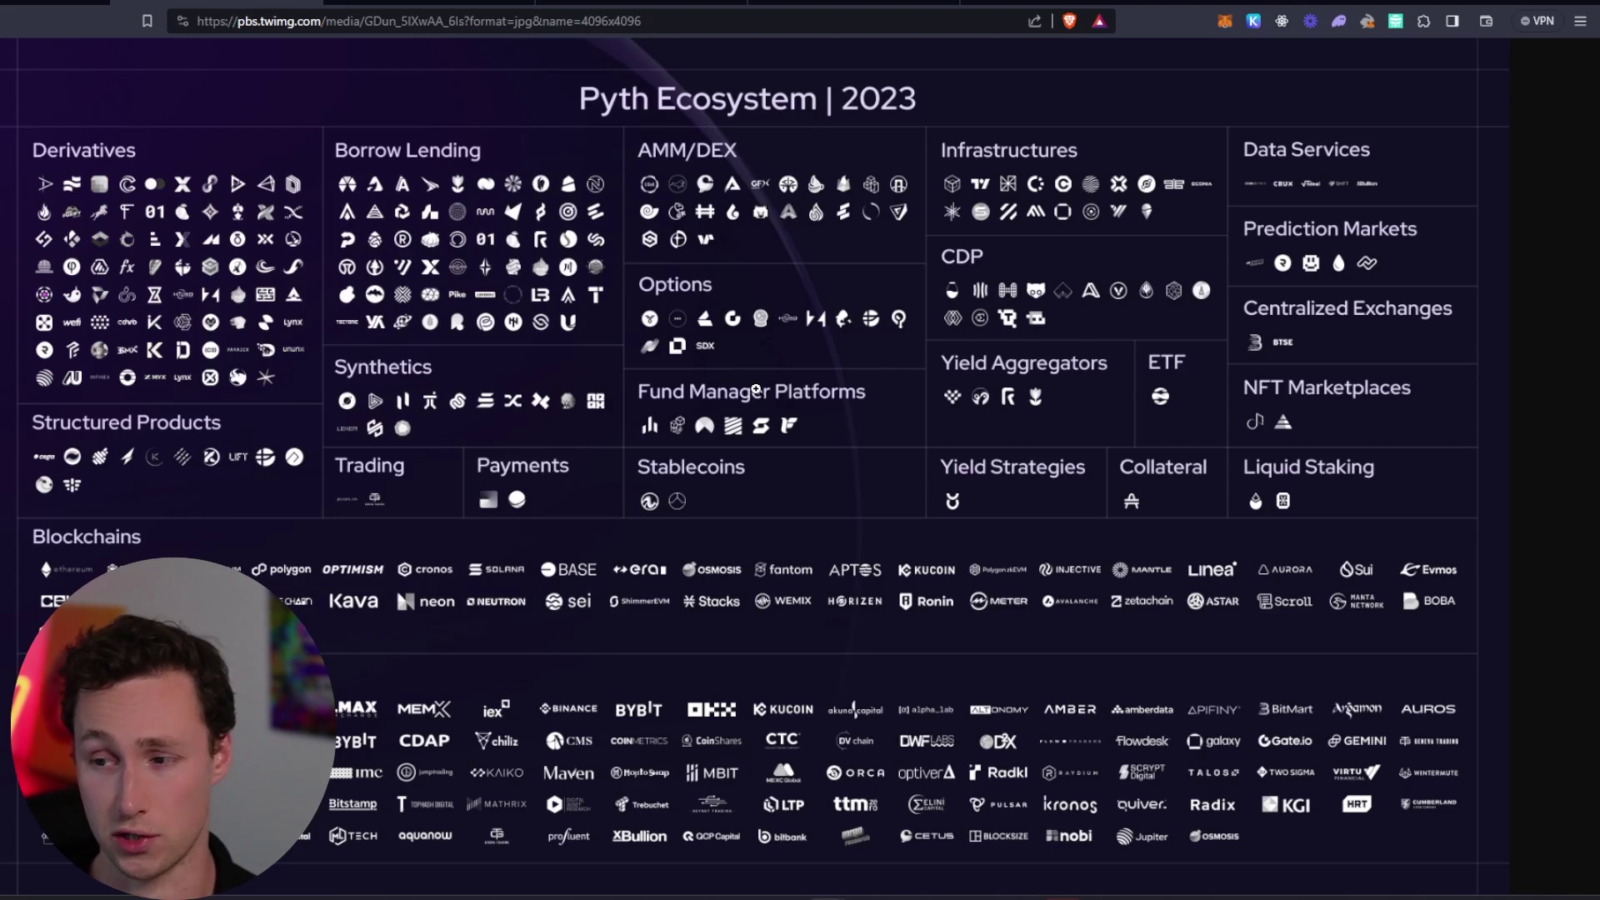
key(ctrl+Tab)
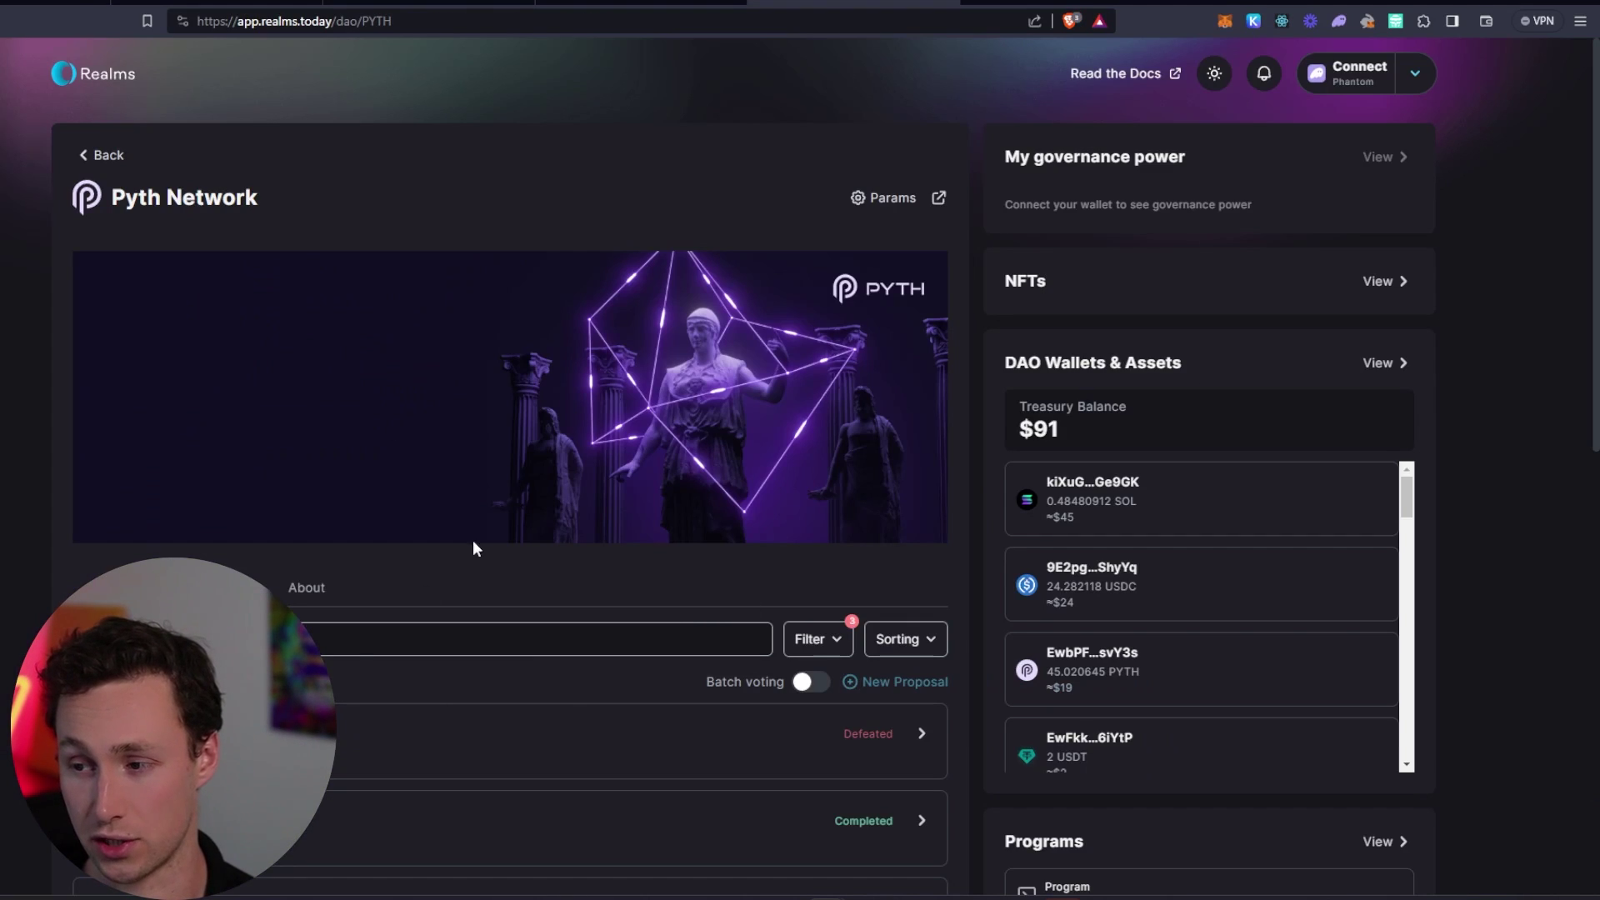
scroll(475, 548, down, 3)
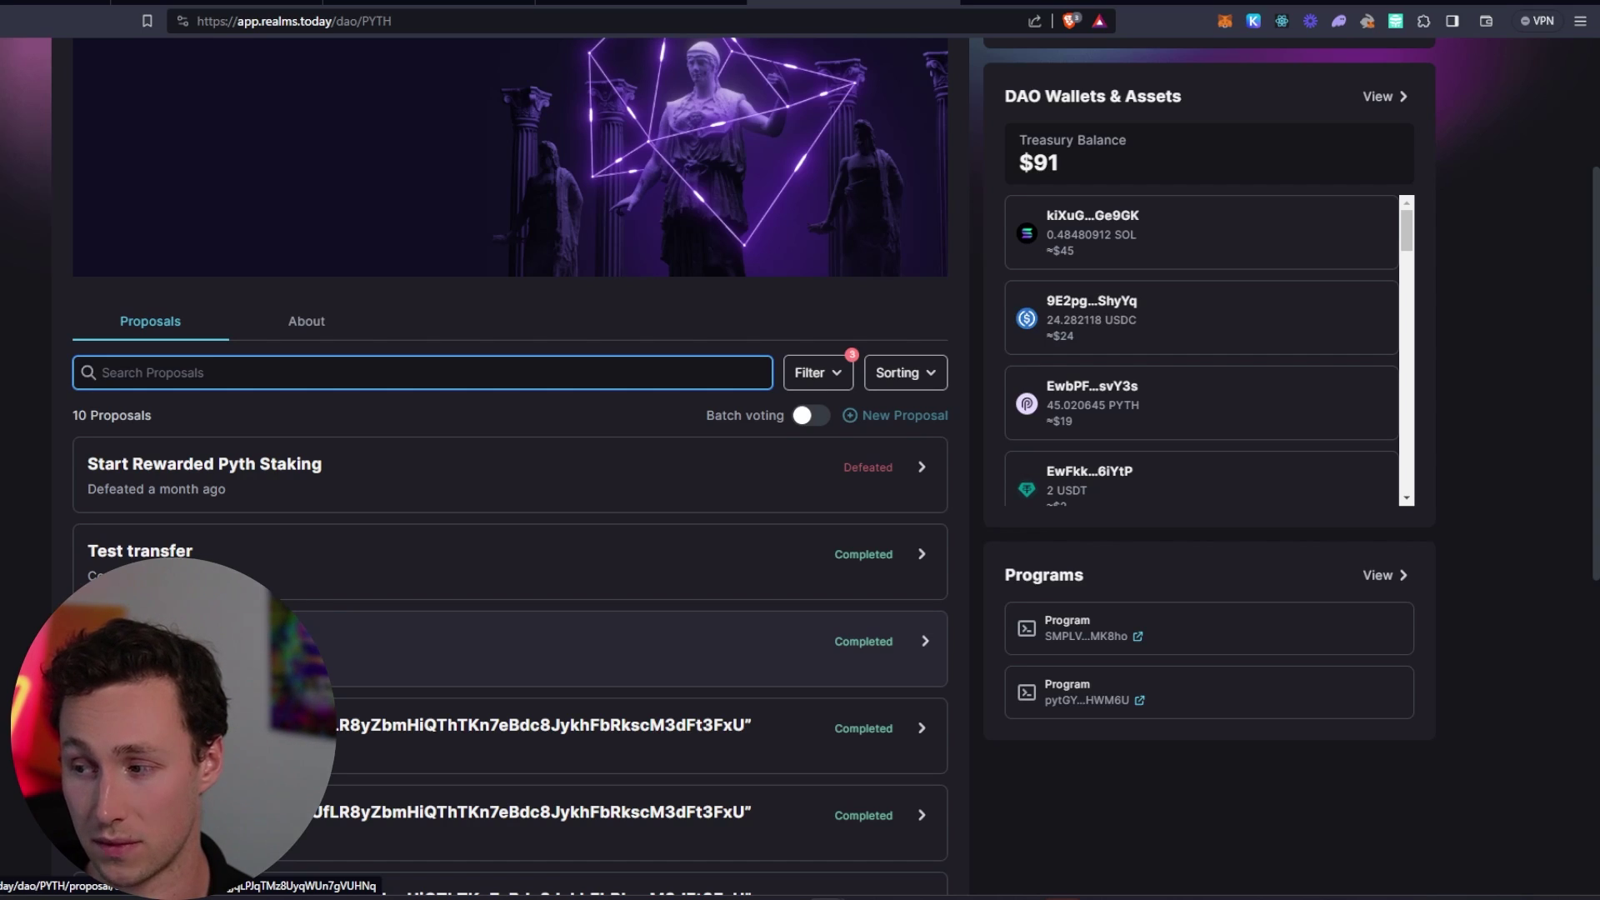
scroll(510, 500, down, 1)
key(ctrl+Tab)
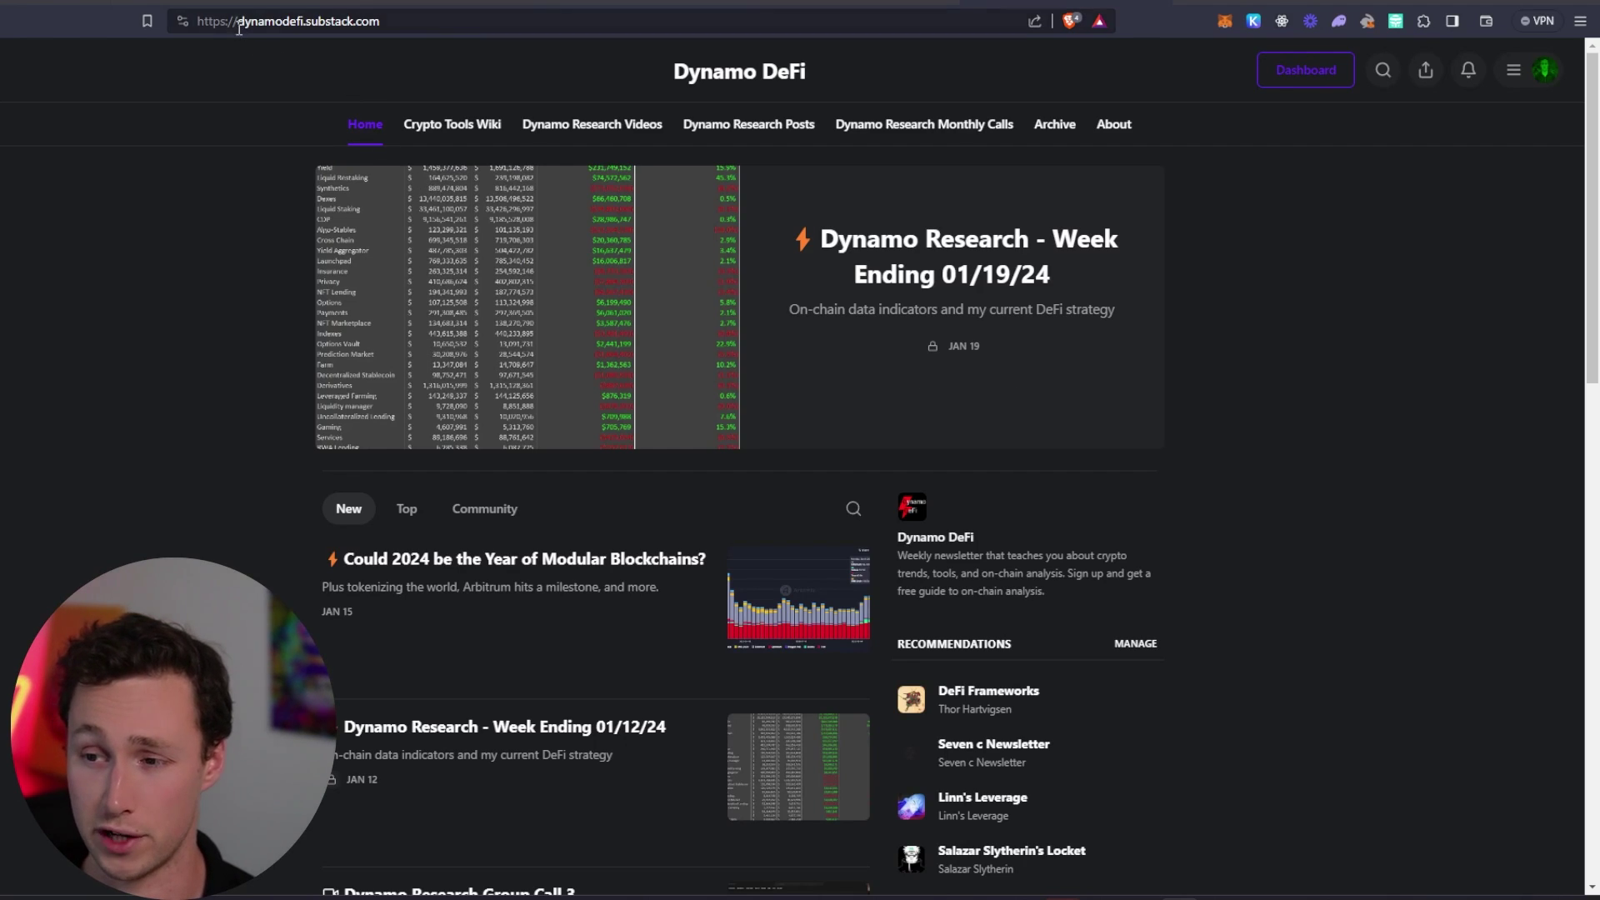
Step: Open the 'Could 2024 be the Year of Modular Blockchains?' post from the Dynamo DeFi home page
click(286, 13)
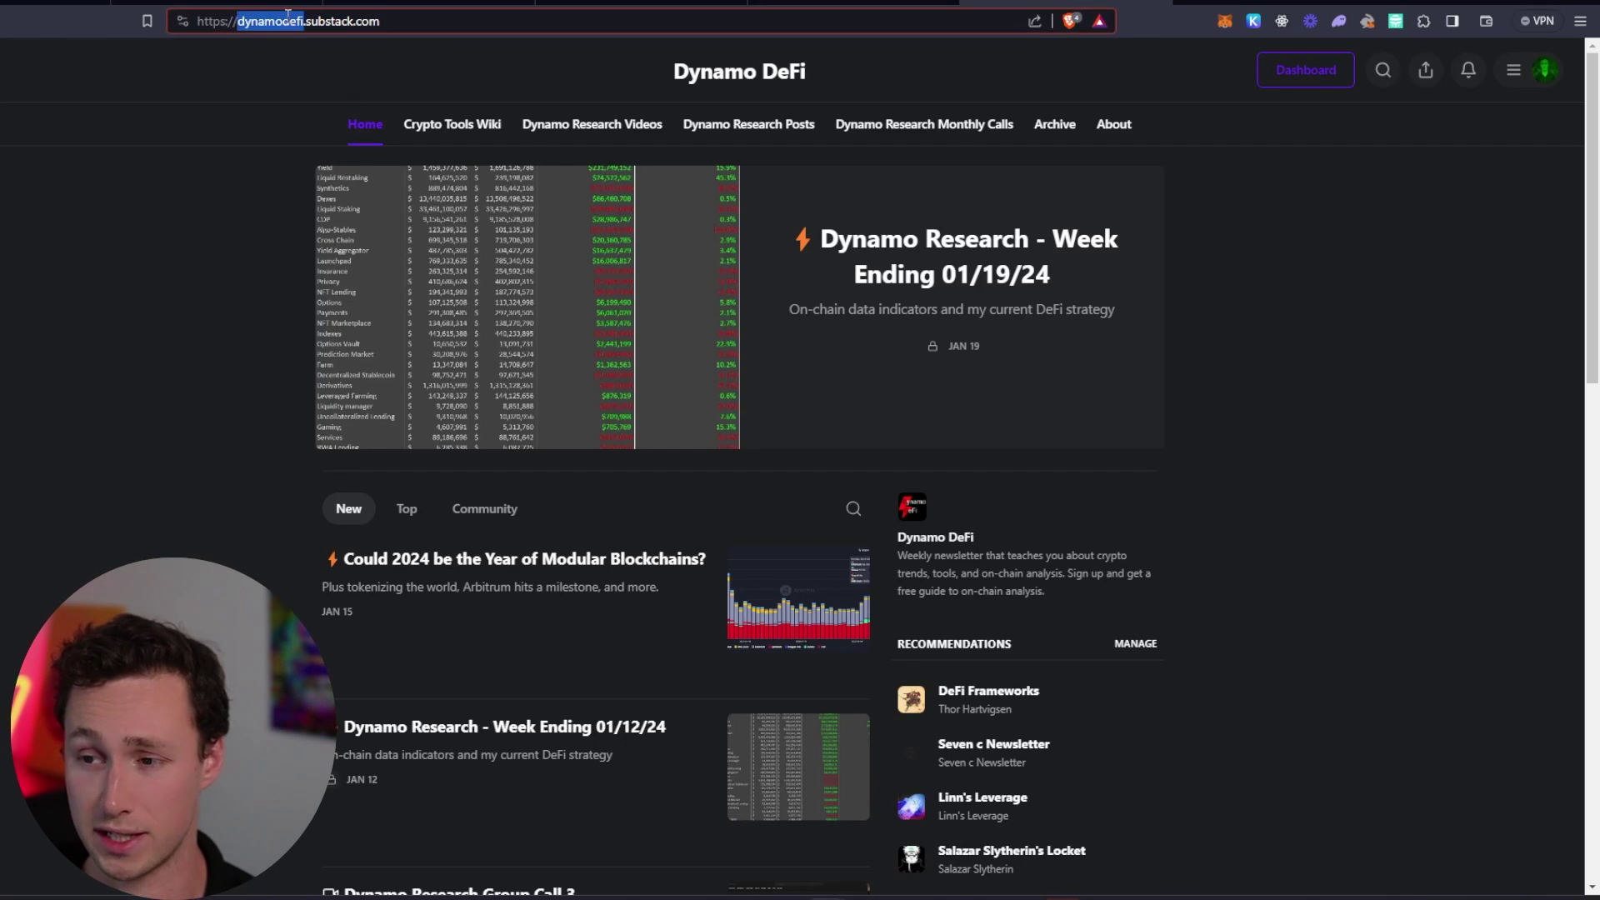
click(239, 99)
click(535, 565)
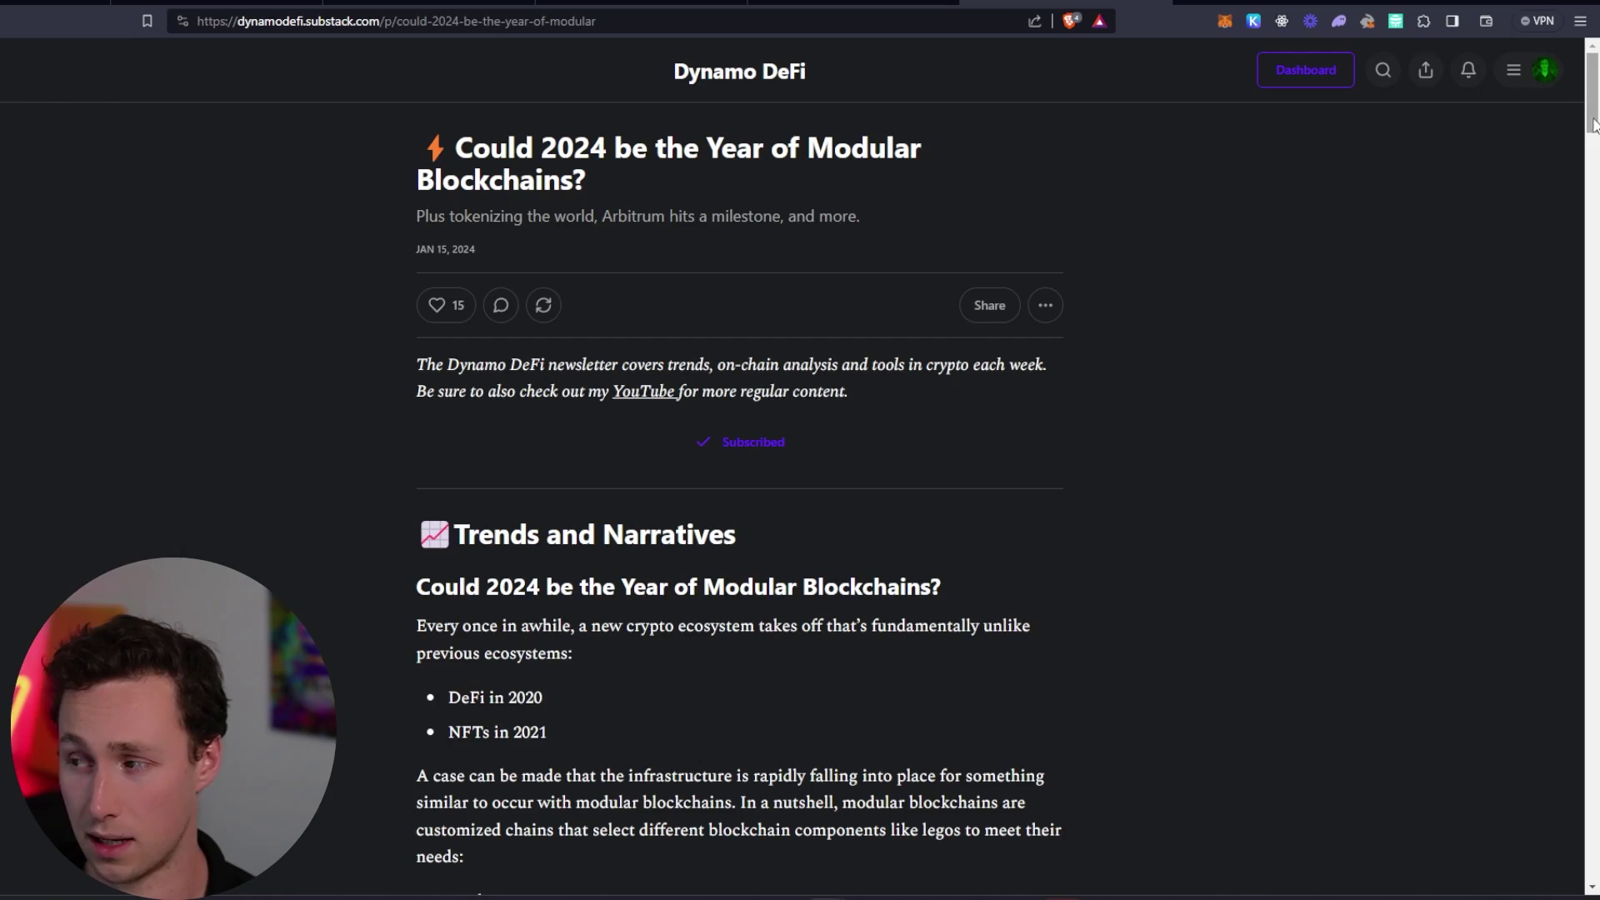
mouse_move(1591, 121)
mouse_down()
mouse_move(1587, 650)
mouse_move(1587, 121)
mouse_up()
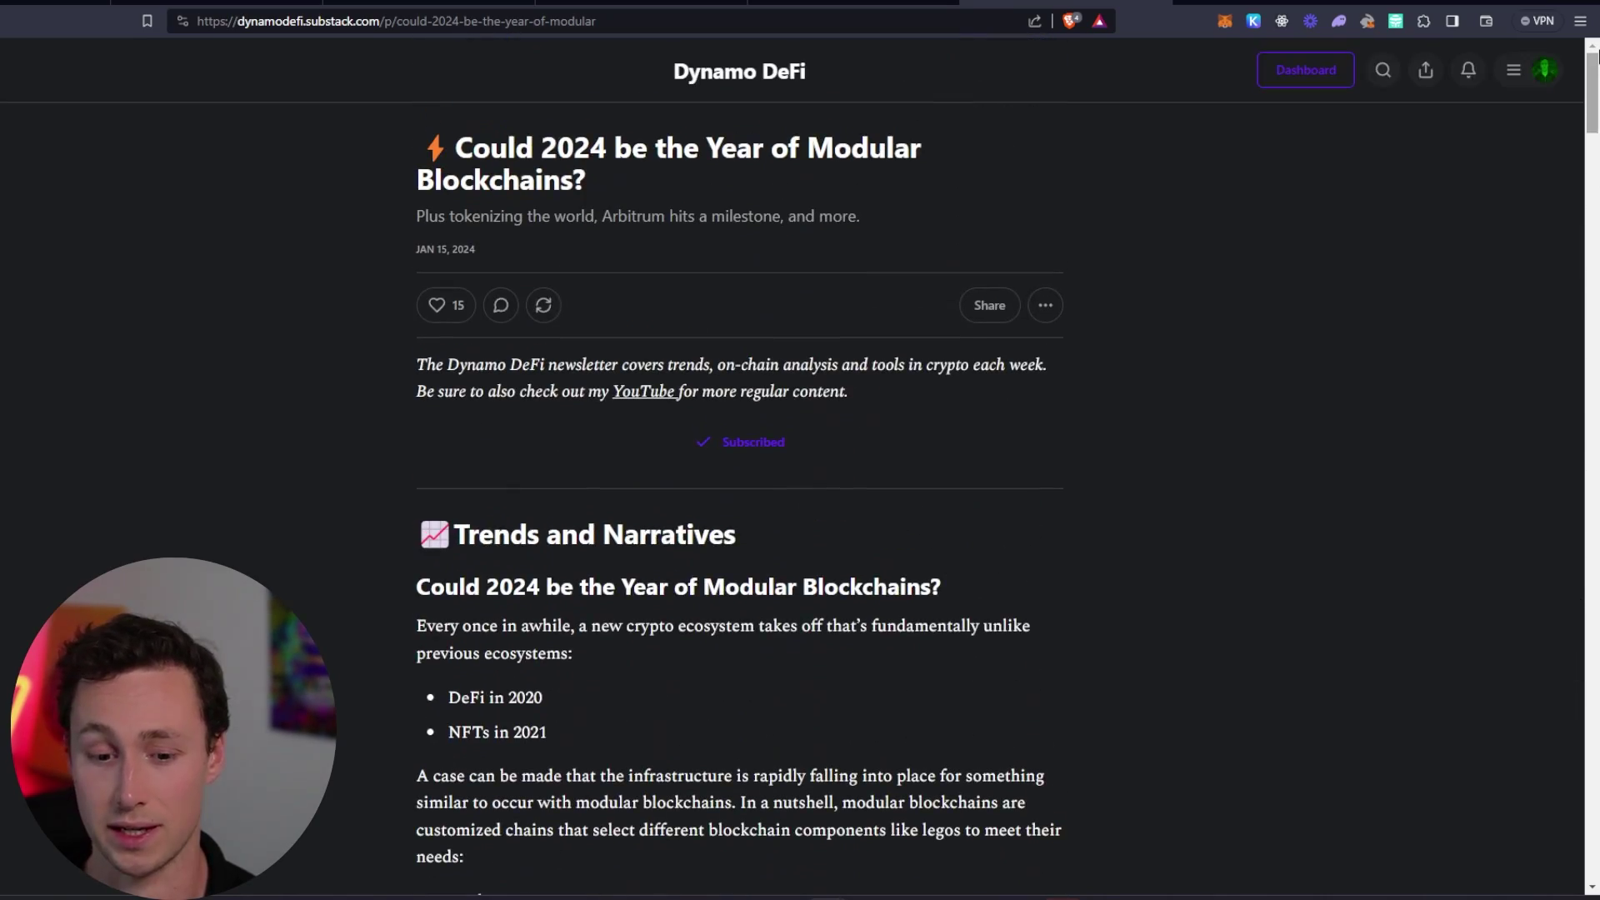